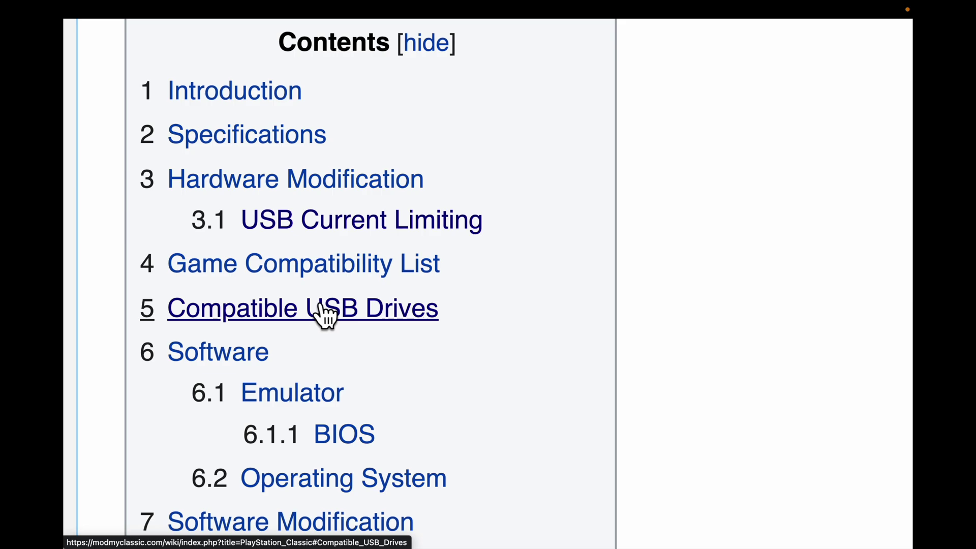
Step: Examine the list of compatible USB drives for the PlayStation Classic on the ModMyClassic wiki
click(322, 302)
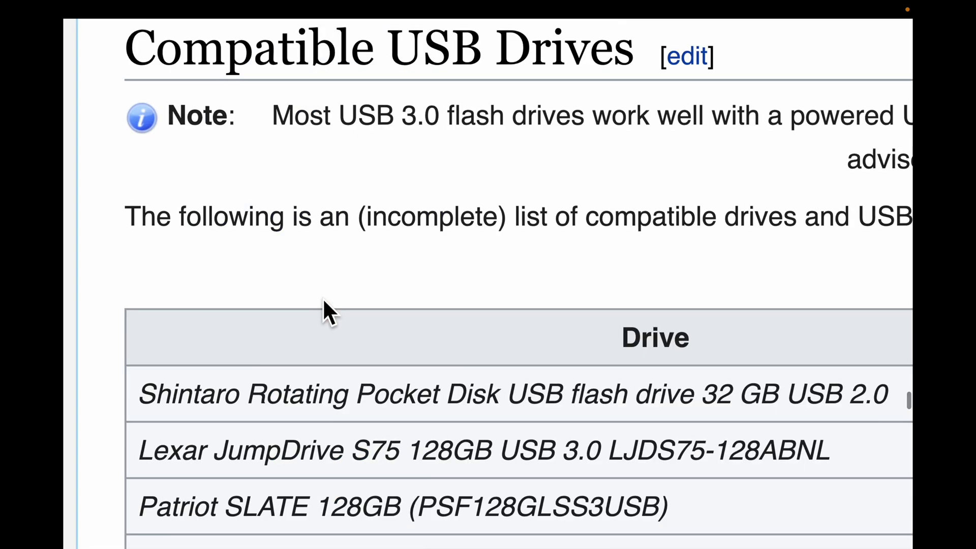
scroll(322, 305, down, 5)
scroll(325, 307, down, 6)
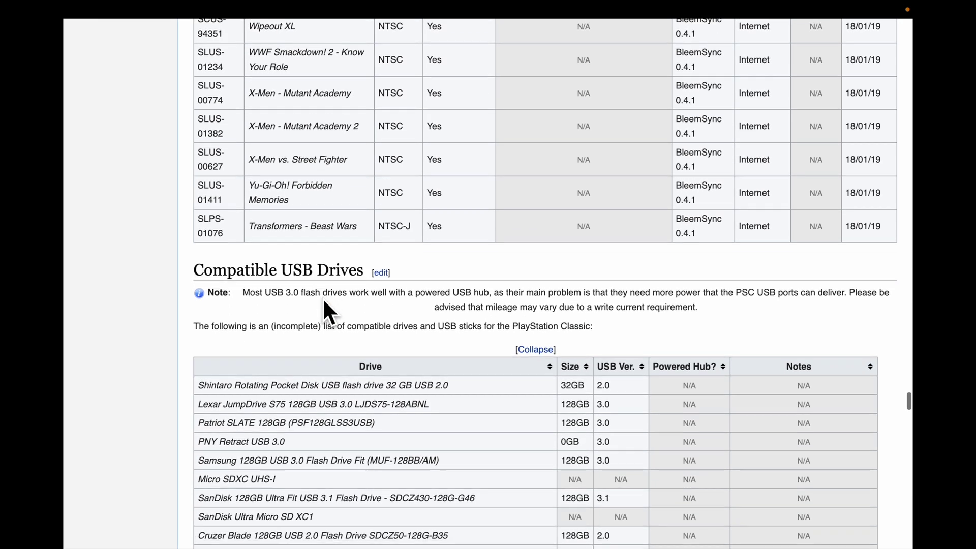
scroll(322, 297, down, 1)
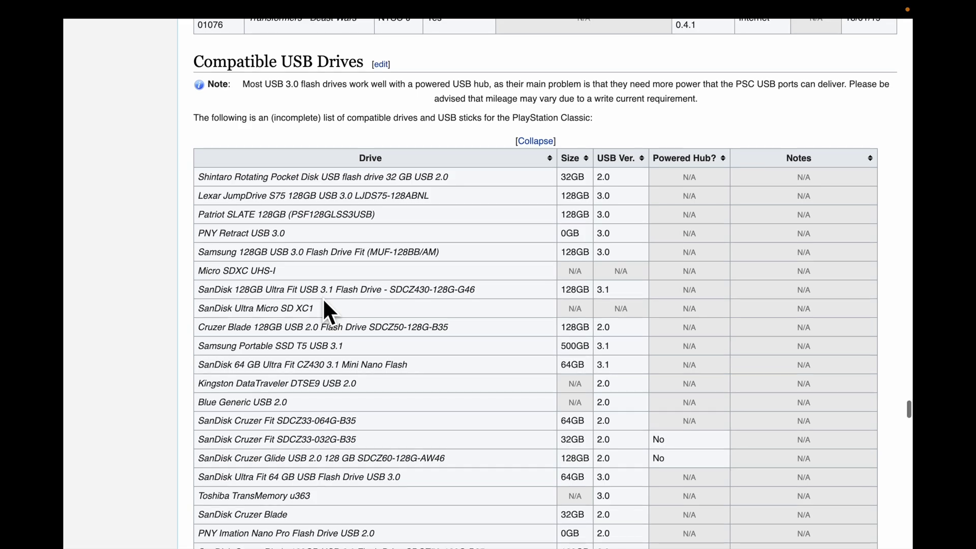
scroll(324, 301, down, 3)
scroll(324, 301, down, 5)
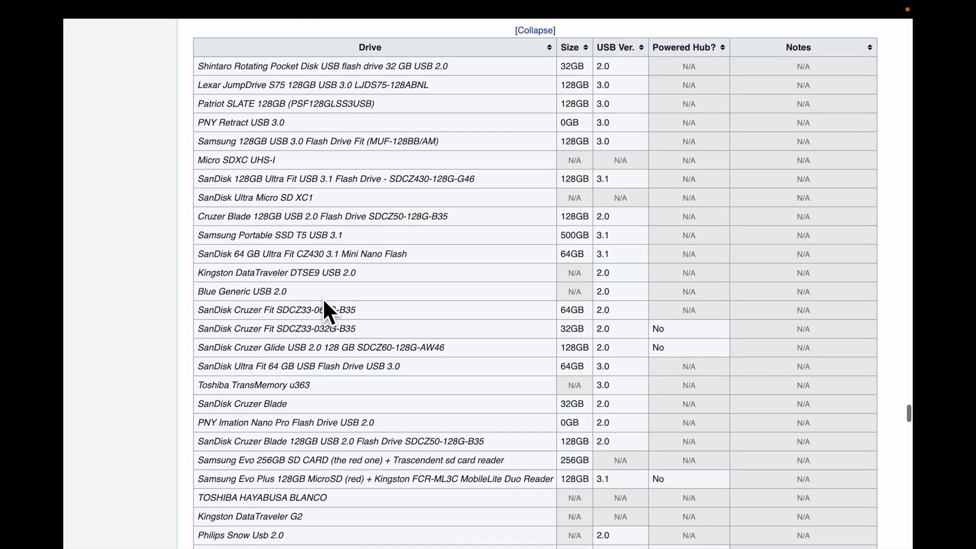
scroll(324, 301, down, 4)
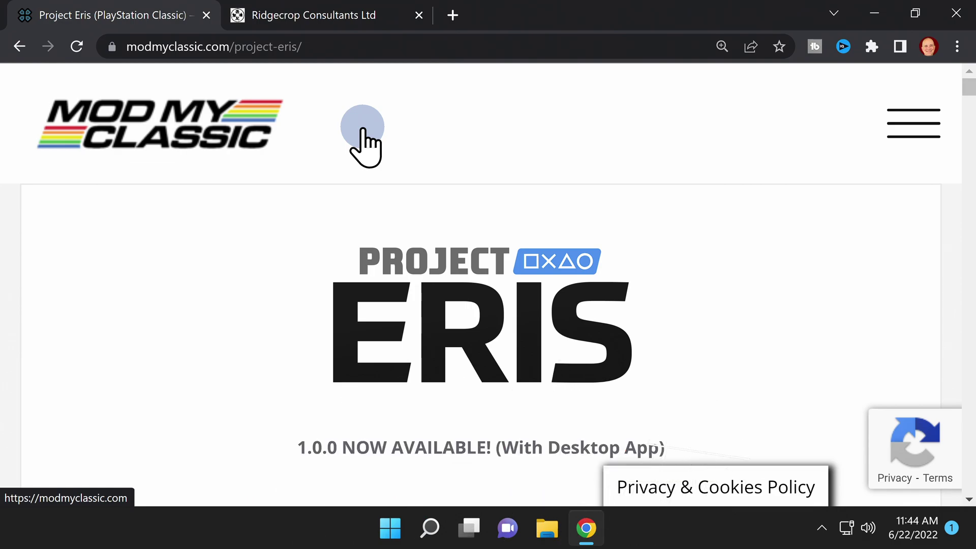
Step: Download the Project Eris v1.0.0 full package from the ModMyClassic project page
scroll(363, 130, down, 20)
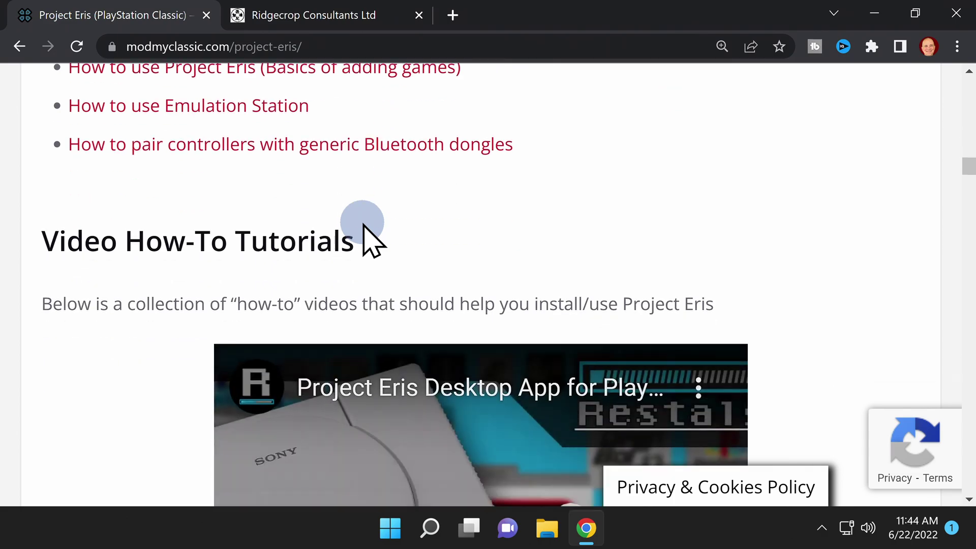
scroll(364, 225, down, 20)
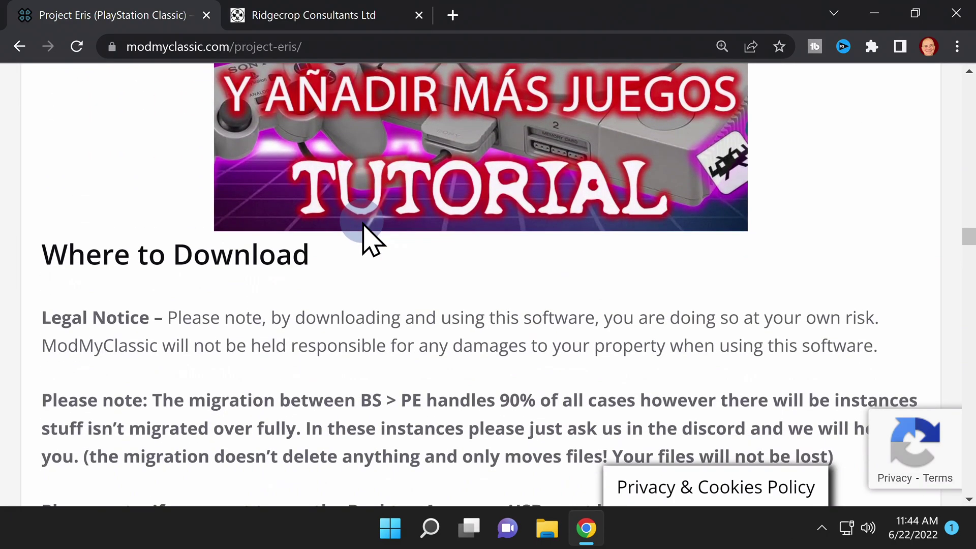
scroll(363, 224, down, 3)
scroll(363, 232, down, 5)
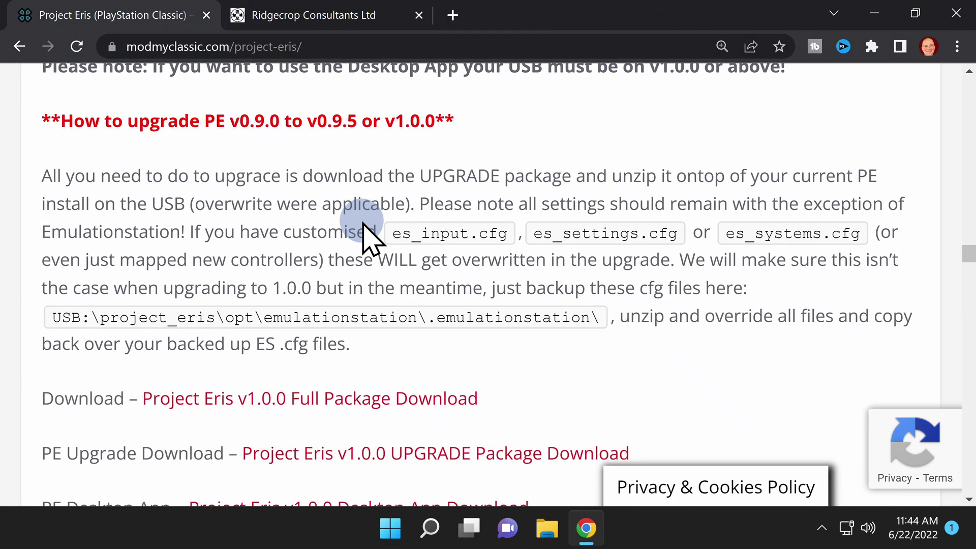
scroll(363, 224, down, 2)
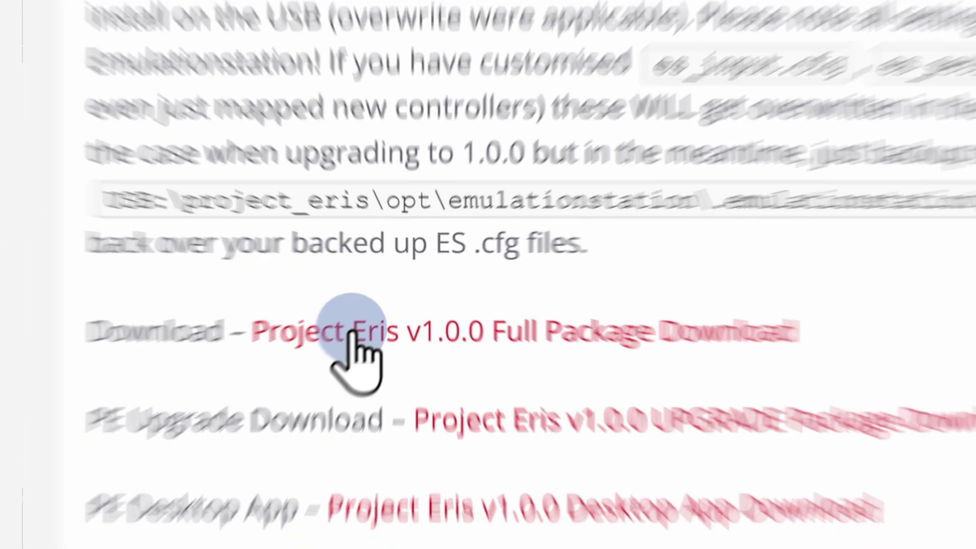
click(353, 336)
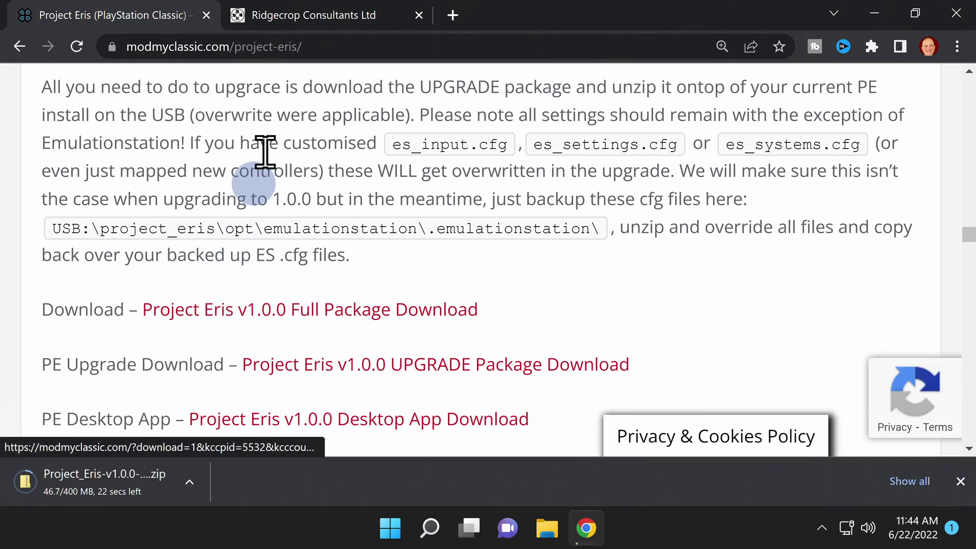
Step: Download the Windows GUI version of fat32format (guiformat.exe) from the Ridgecrop Consultants page
click(283, 15)
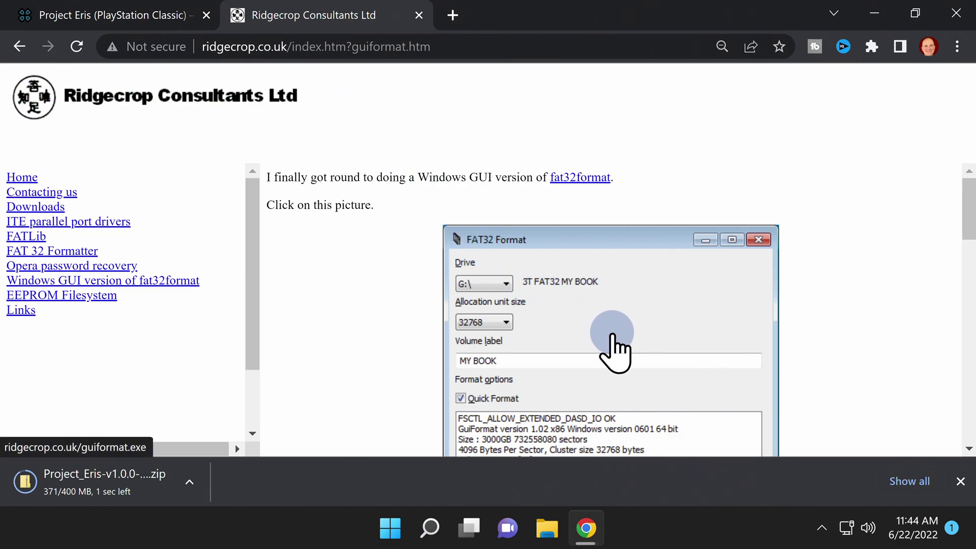
click(610, 341)
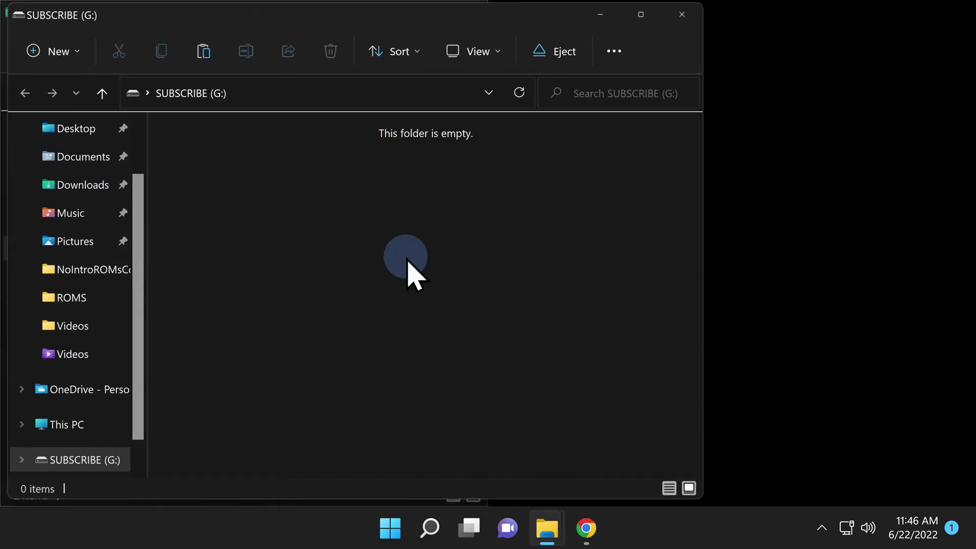
Step: Place the SUBSCRIBE (G:) window beside the Downloads window and launch guiformat.exe, allowing it to make changes
drag(344, 18, 966, 230)
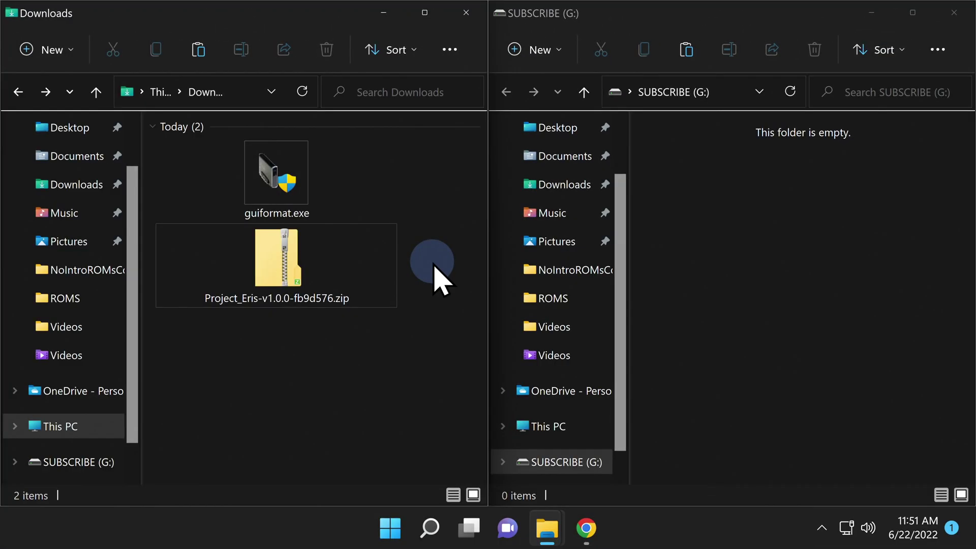
double_click(276, 178)
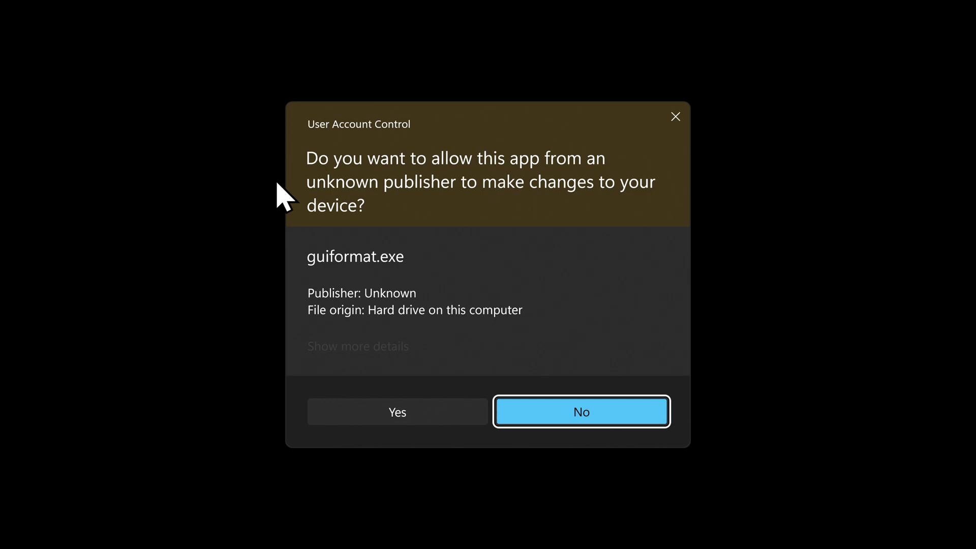
click(410, 412)
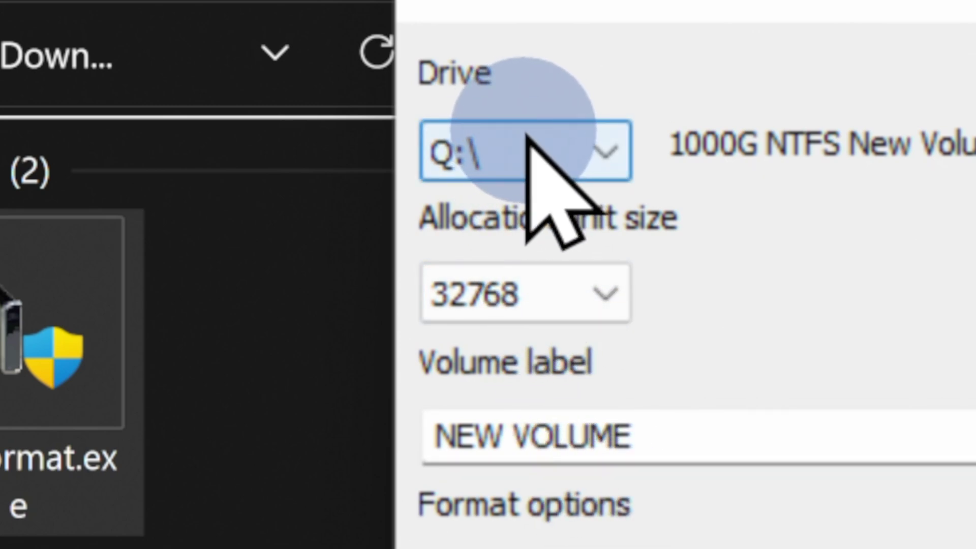
Step: Set the FAT32 formatter to drive G:\ with the volume label SONY
click(506, 139)
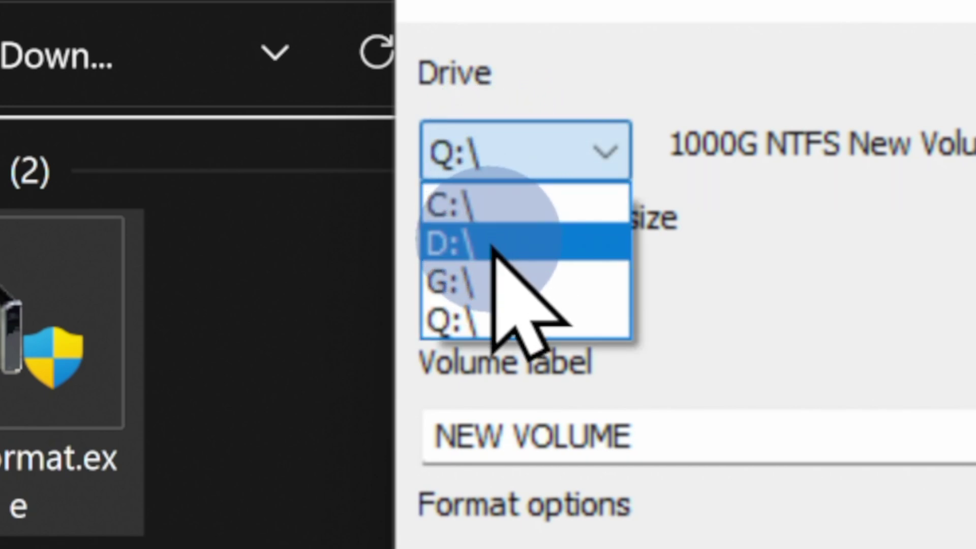
click(494, 277)
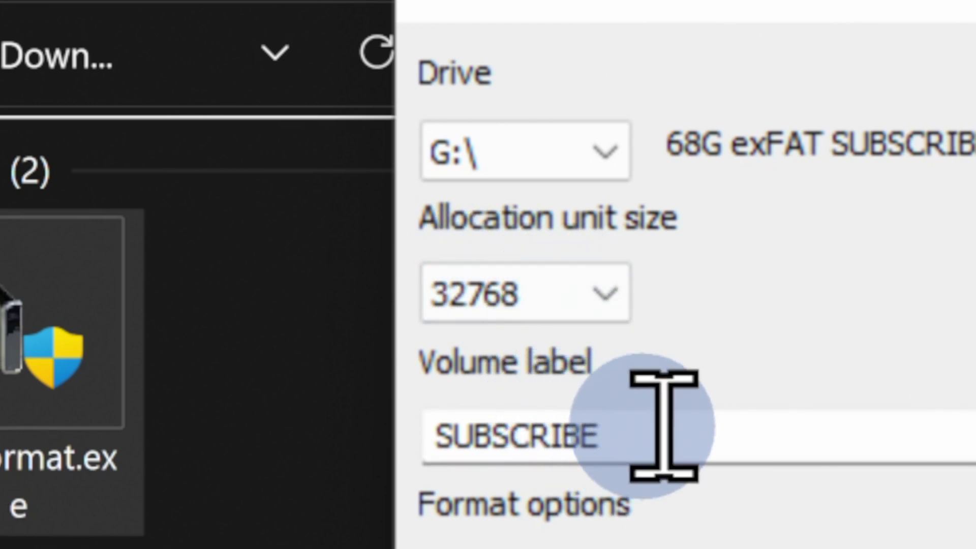
click(690, 424)
drag(690, 425, 441, 427)
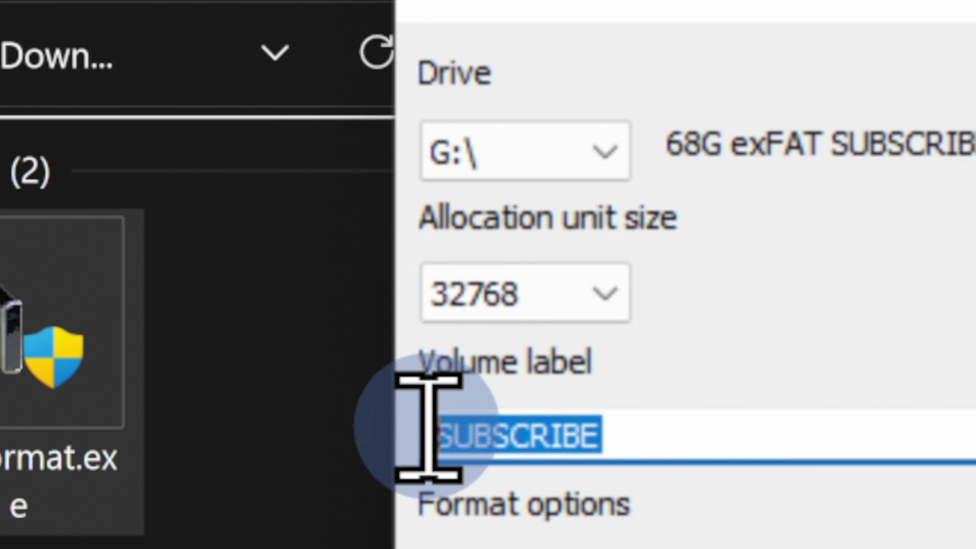
text(SONY)
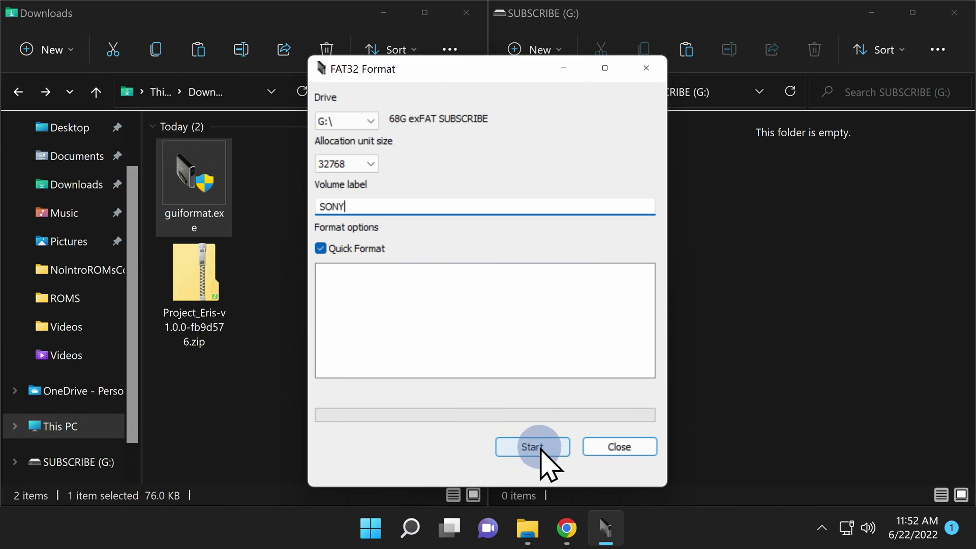
Step: Try to quick-format drive G:\ as FAT32, and close the formatter
click(527, 448)
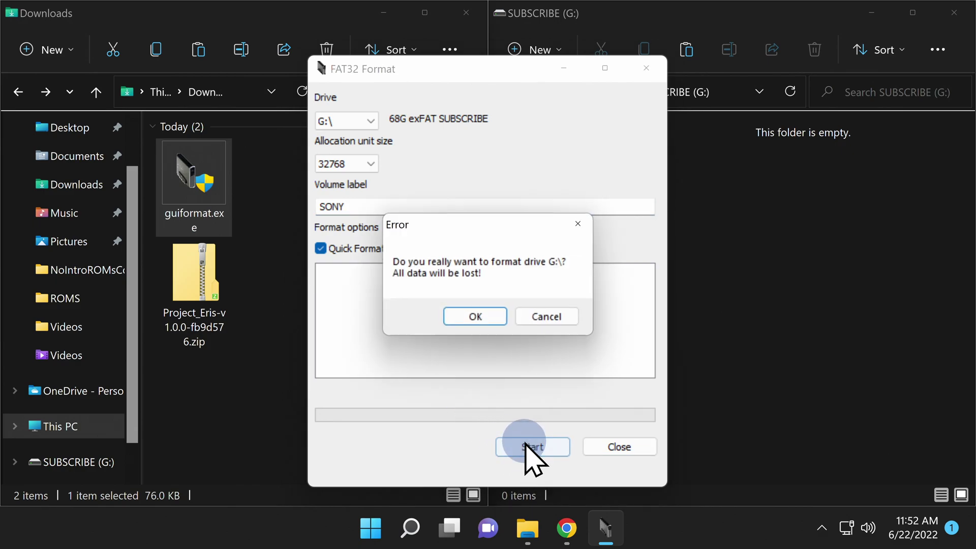
click(474, 318)
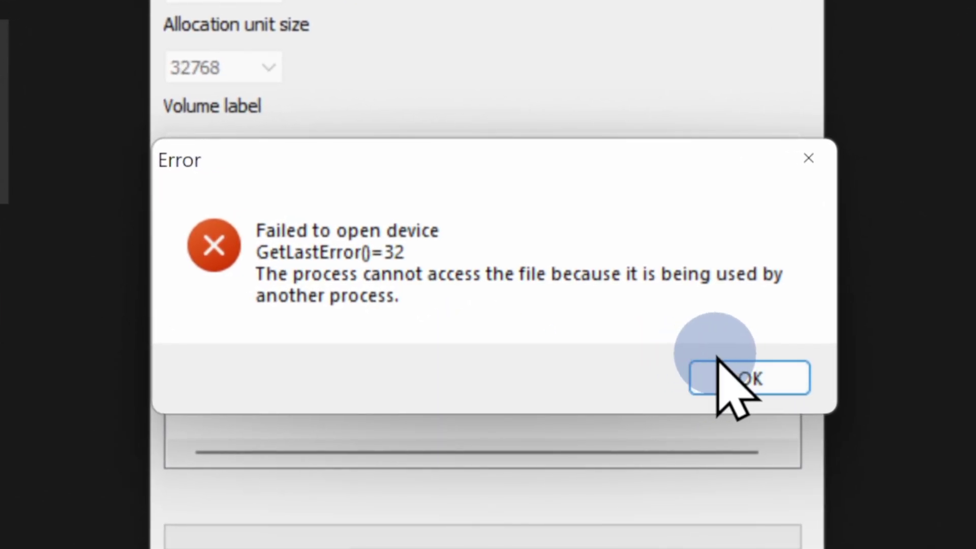
click(718, 359)
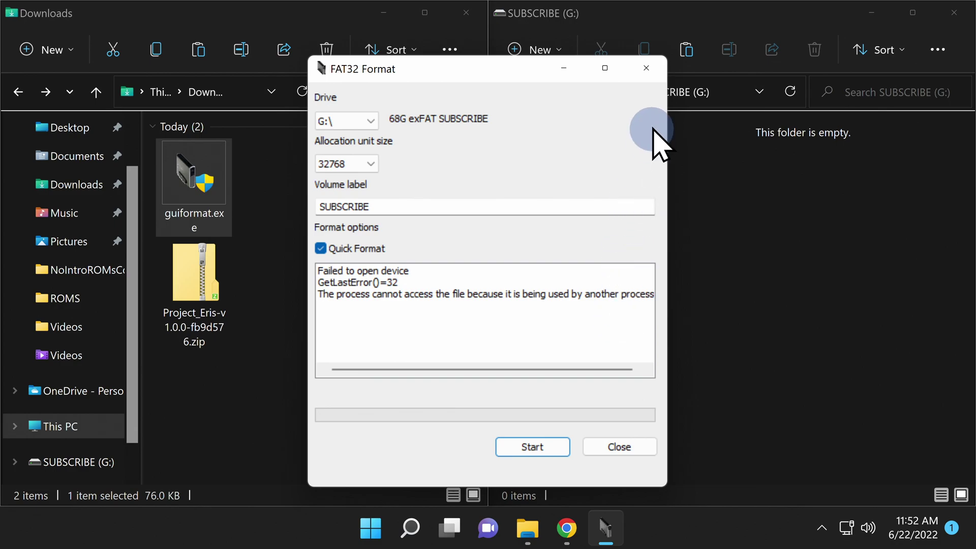
click(646, 69)
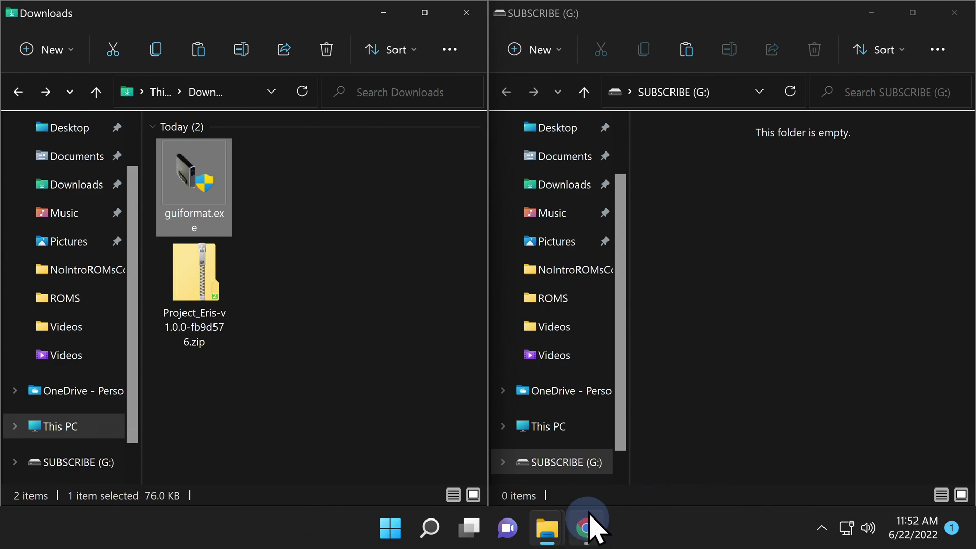
Step: Quick-format the SUBSCRIBE (G:) drive with Windows' own formatter, using exFAT and a 128-kilobyte allocation unit size
right_click(570, 464)
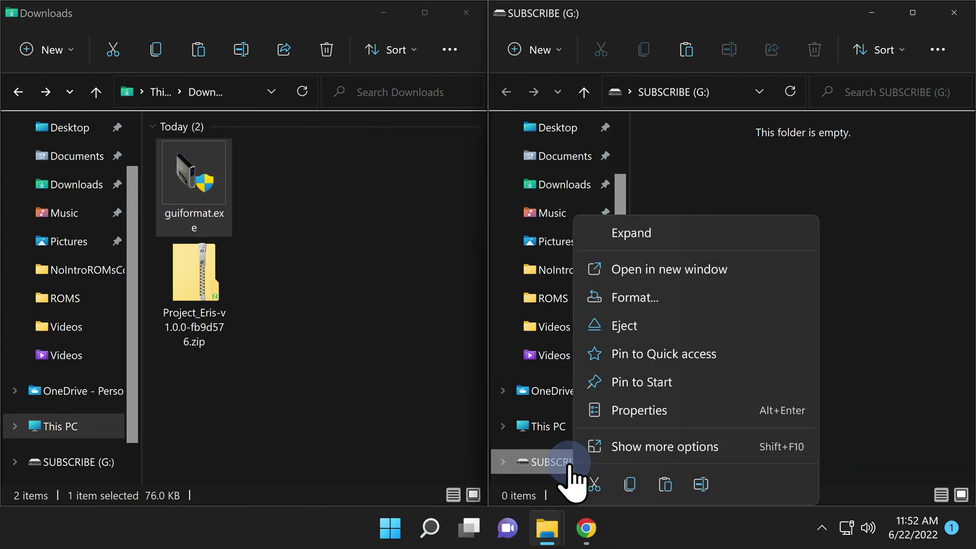
click(632, 299)
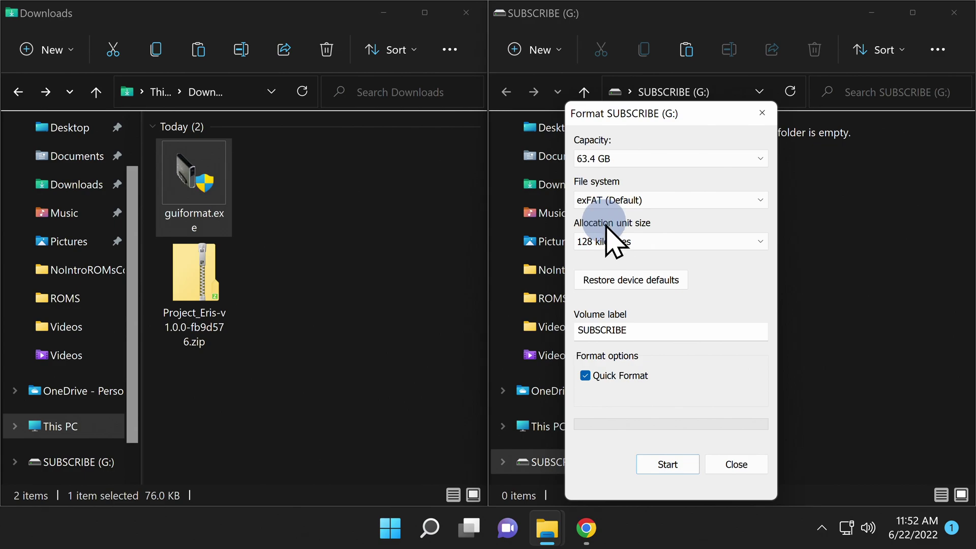
click(680, 458)
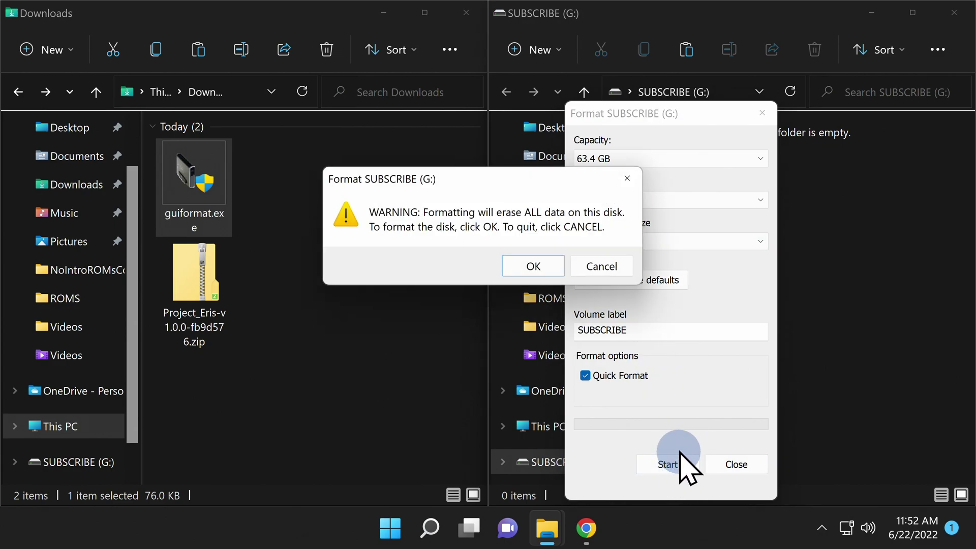
click(534, 266)
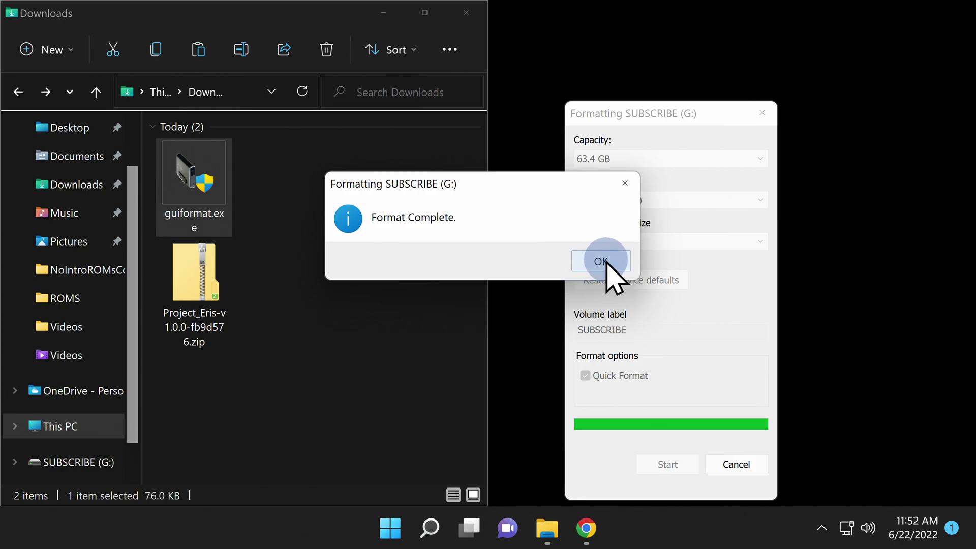
click(600, 261)
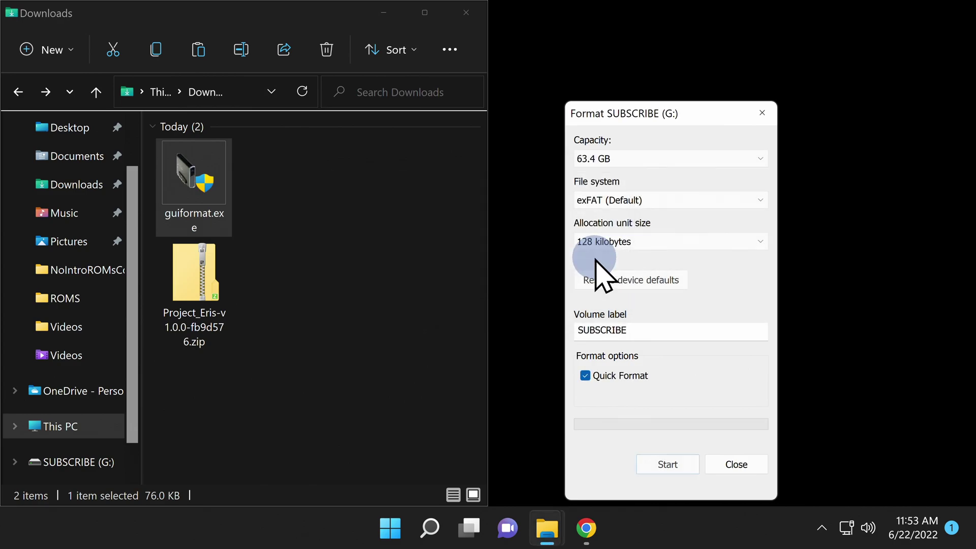
click(737, 464)
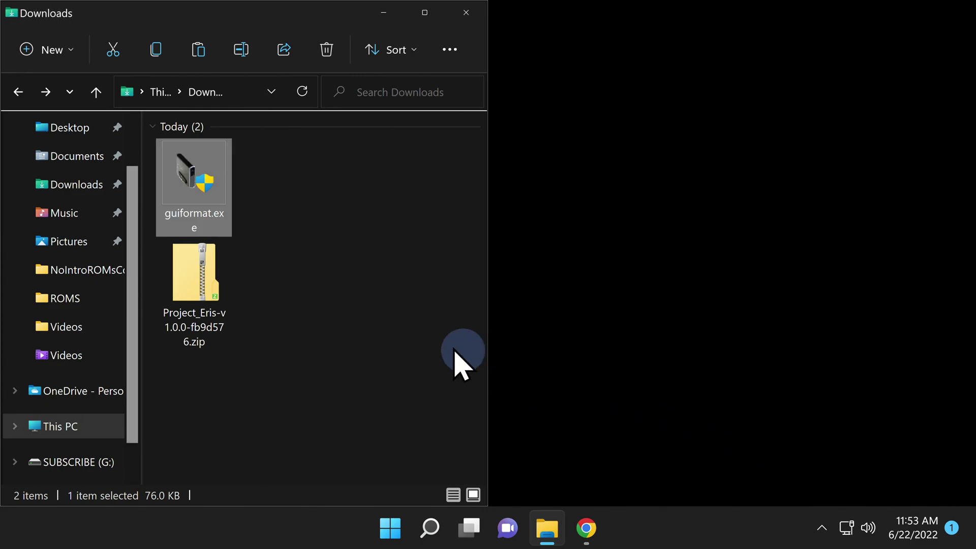
Step: Launch guiformat.exe, allow it to make changes, and set it to drive G:\ with the volume label SONY
double_click(202, 184)
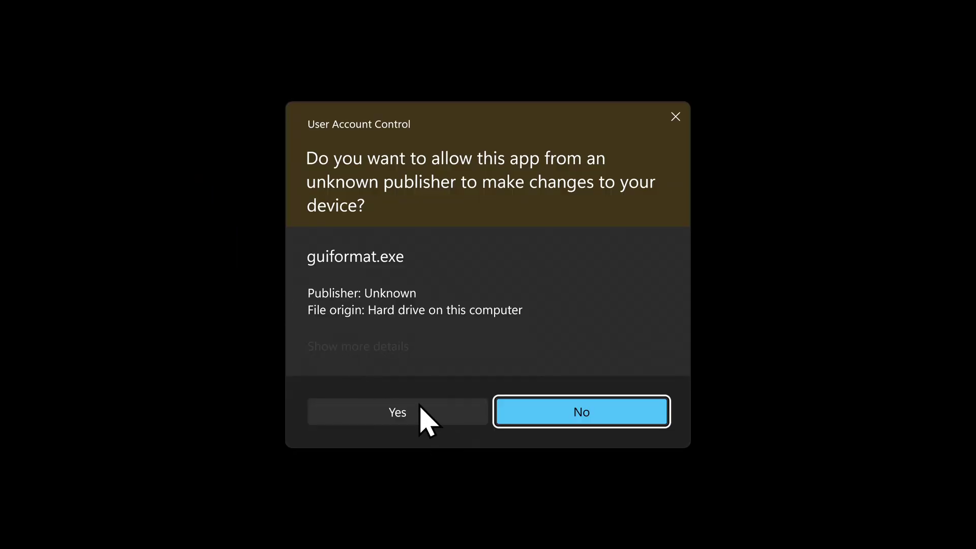
click(415, 409)
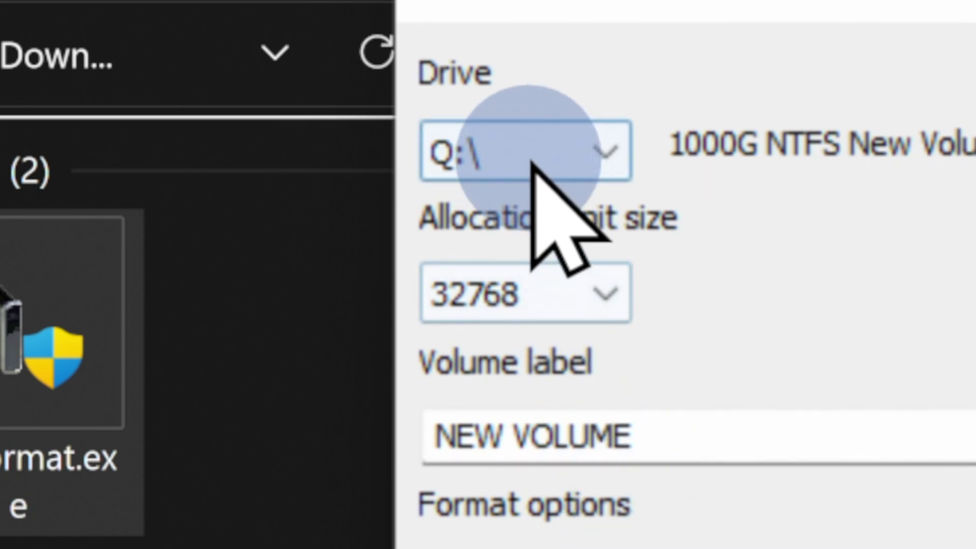
click(529, 128)
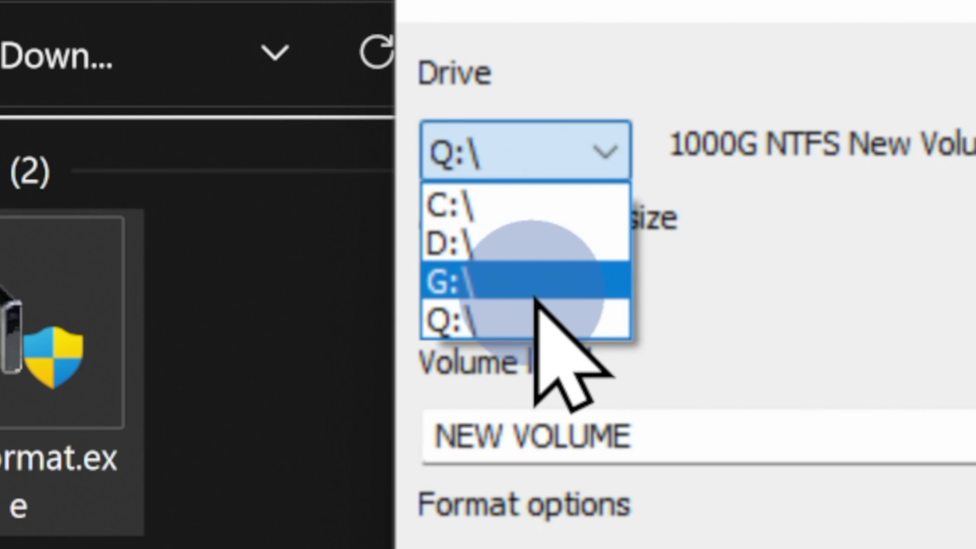
click(557, 279)
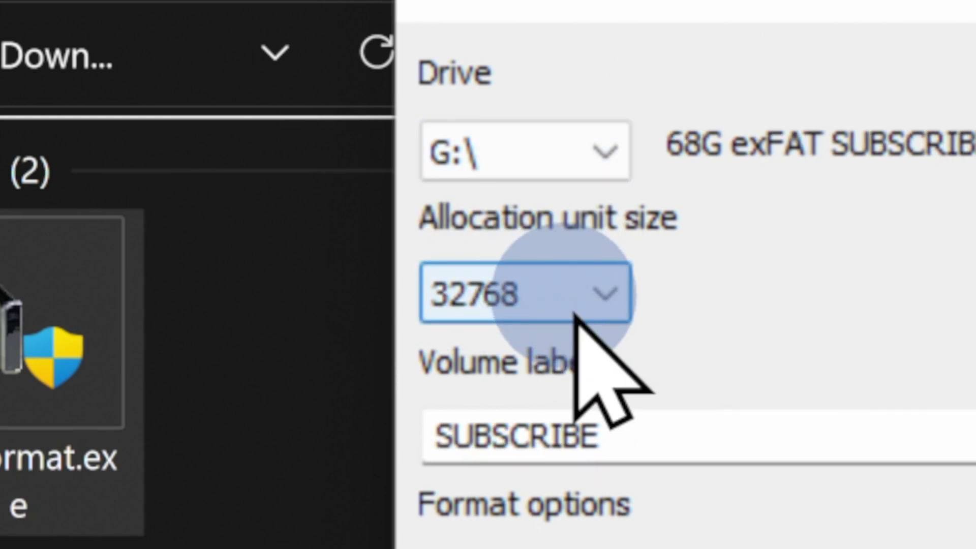
drag(632, 431, 300, 478)
text(SONY)
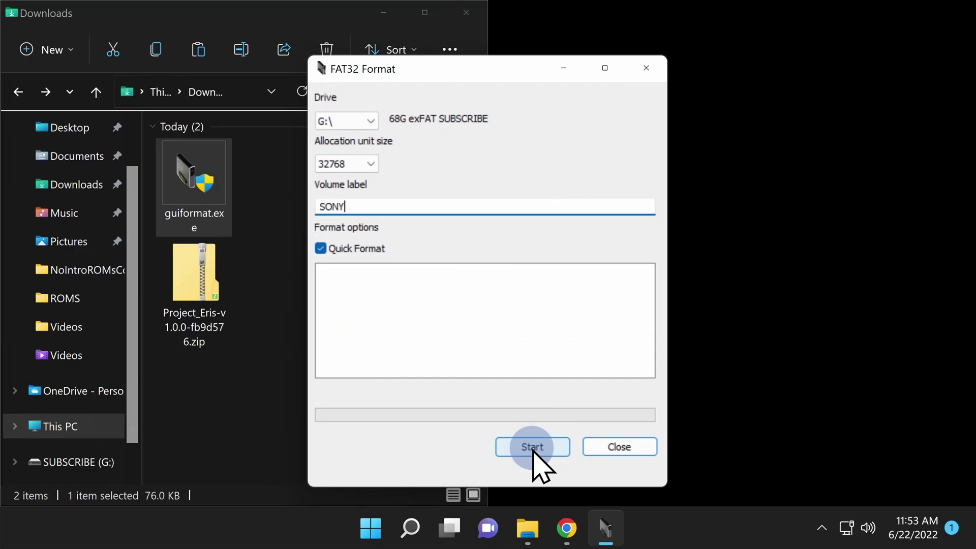
Step: Quick-format drive G:\ as FAT32, close the formatter, and place the SONY (G:) window beside the Downloads window
click(532, 455)
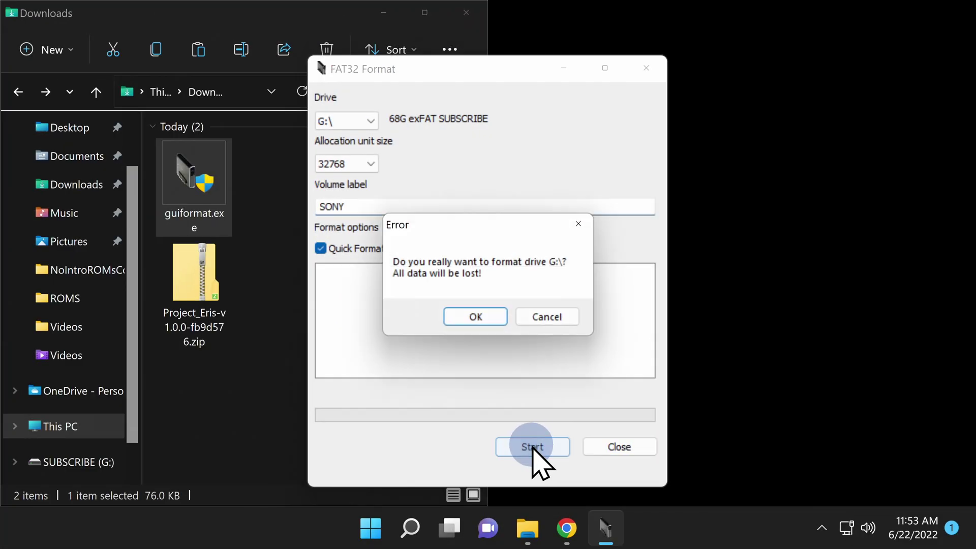
click(486, 314)
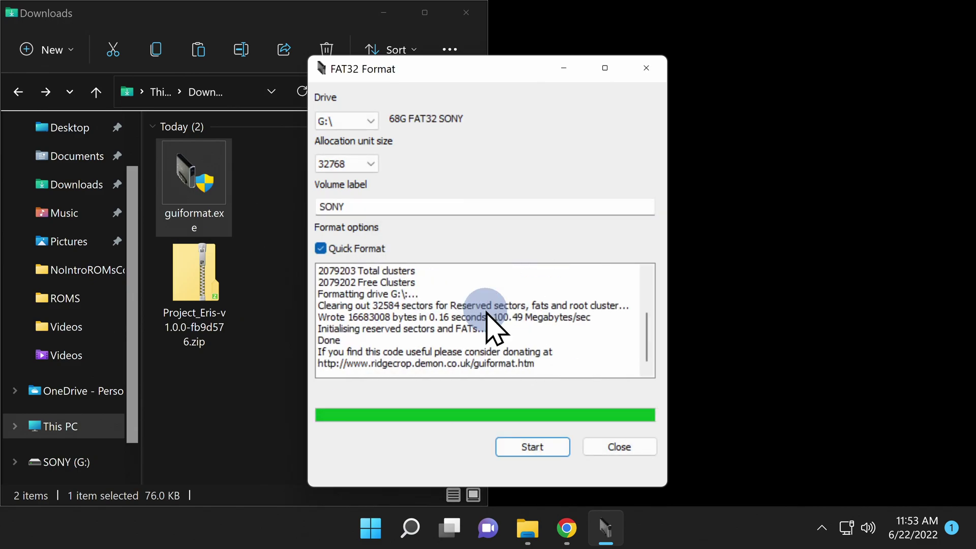
click(619, 447)
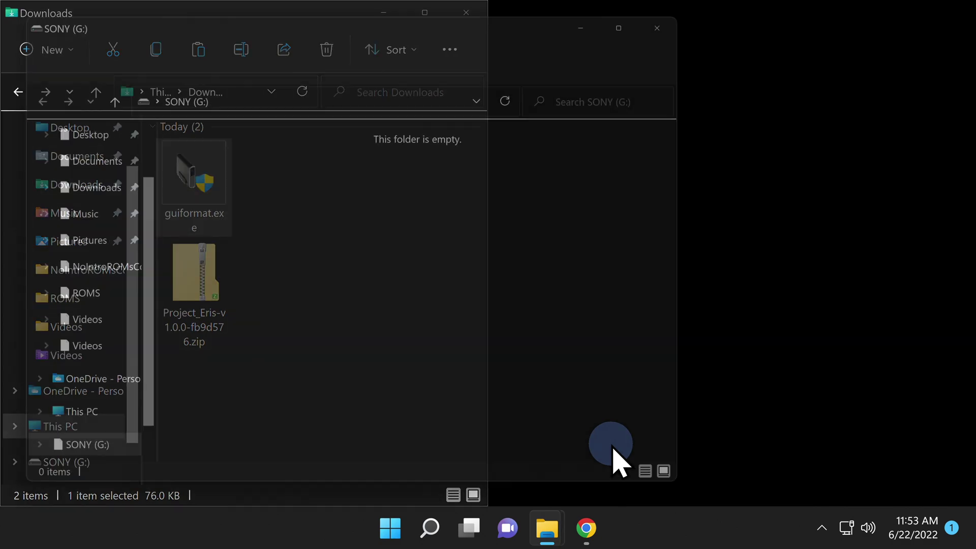
drag(362, 23, 969, 153)
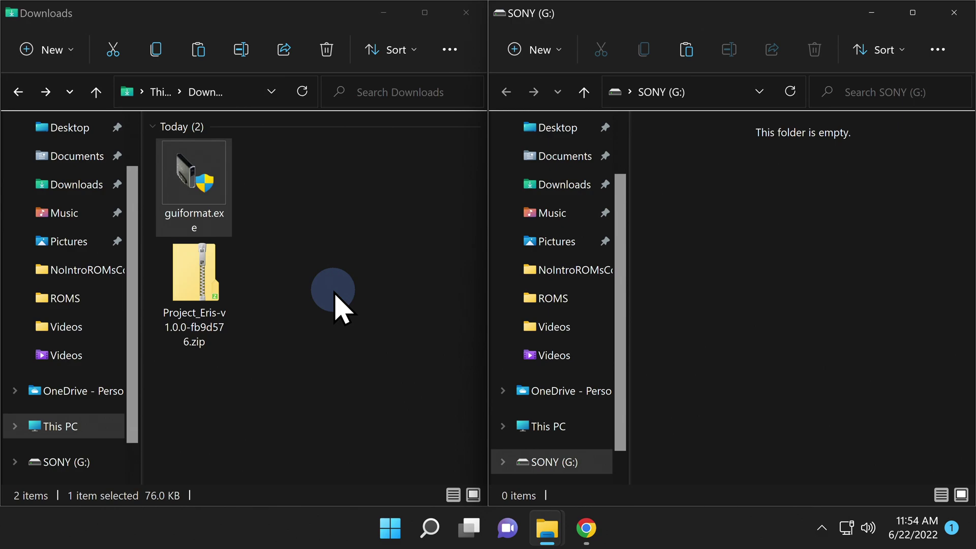
Step: Extract Project_Eris-v1.0.0-fb9d576.zip into its own folder in Downloads and delete the zip archive
right_click(190, 280)
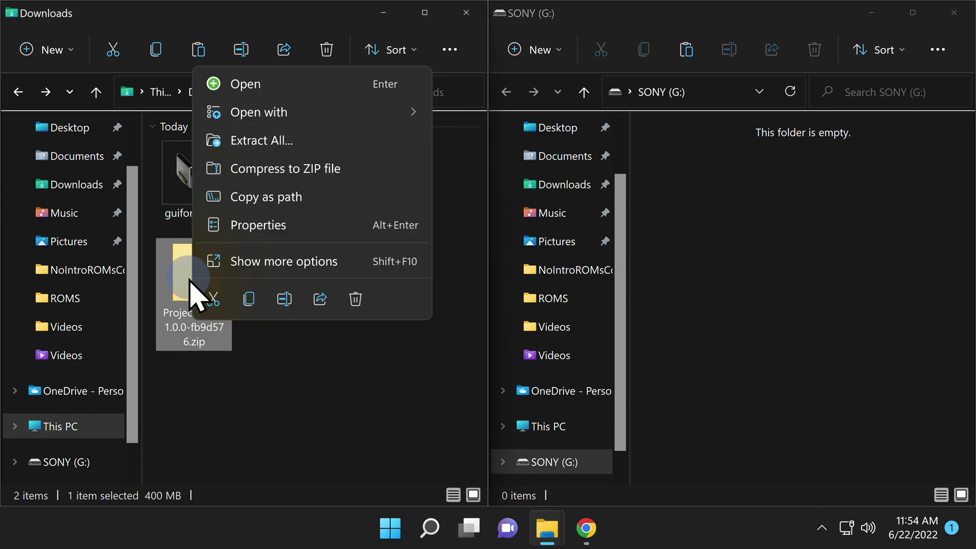
click(255, 143)
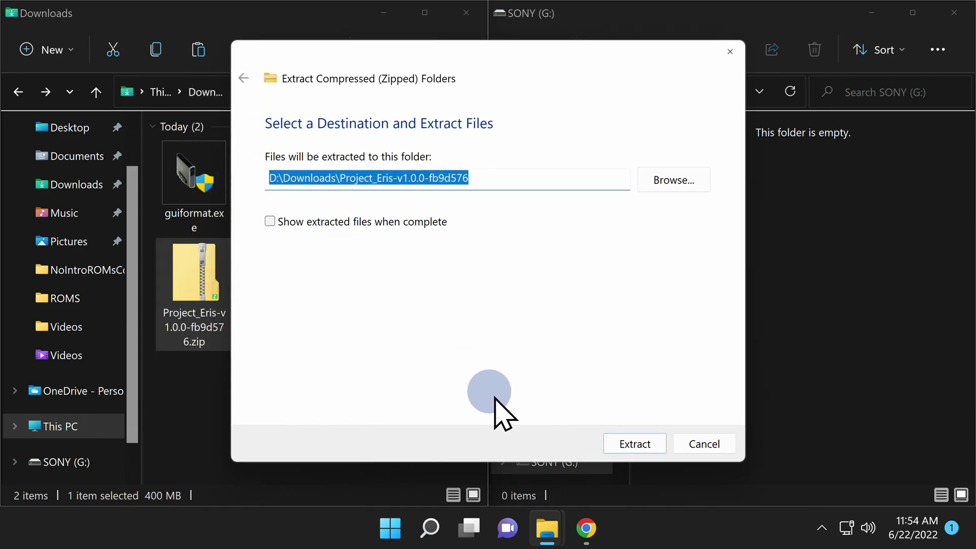
click(629, 439)
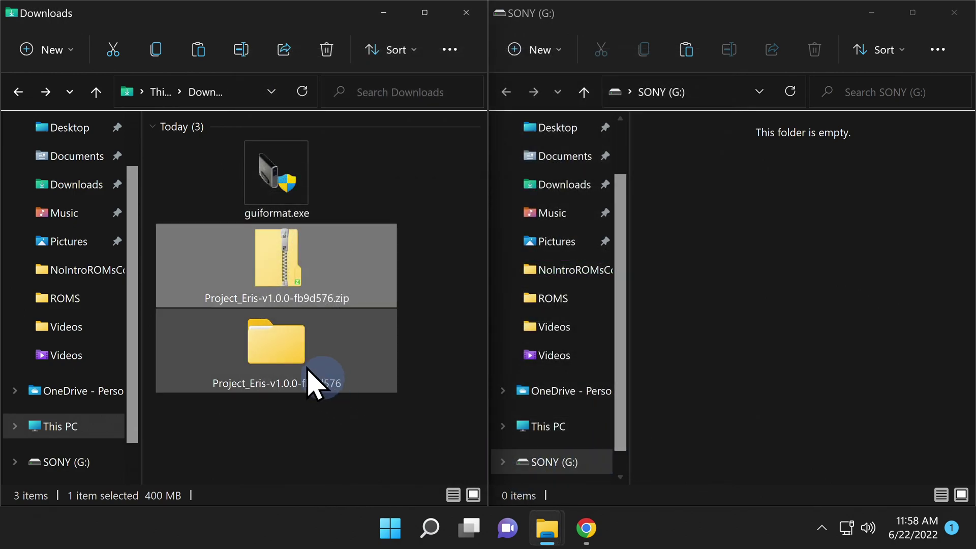
right_click(268, 263)
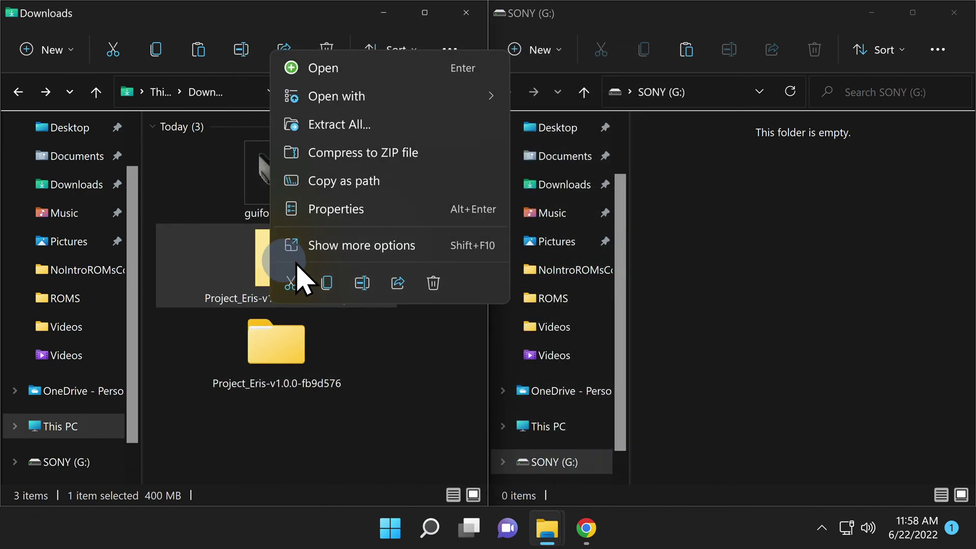
click(433, 283)
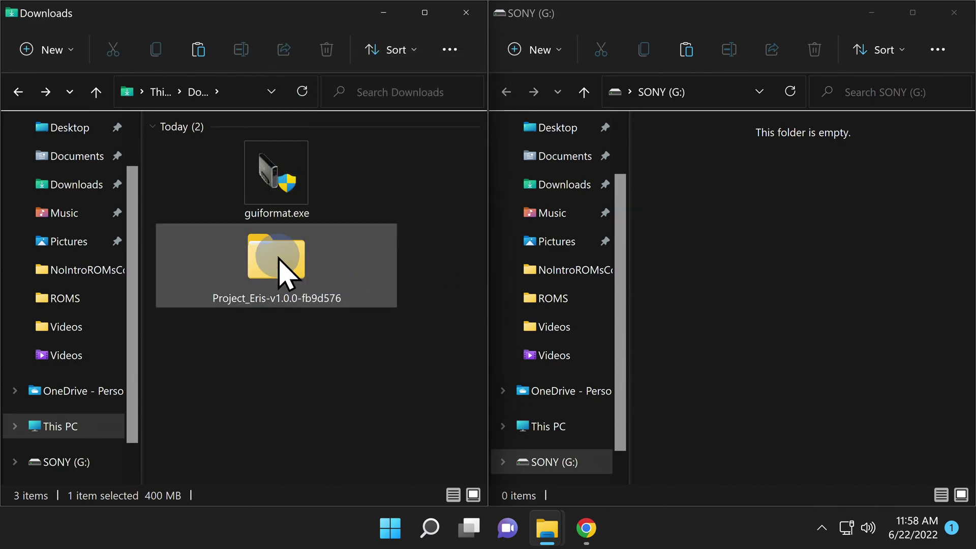
Step: Copy the three folders inside the extracted Project_Eris-v1.0.0-fb9d576 folder to the SONY (G:) drive, and close the source window
double_click(277, 268)
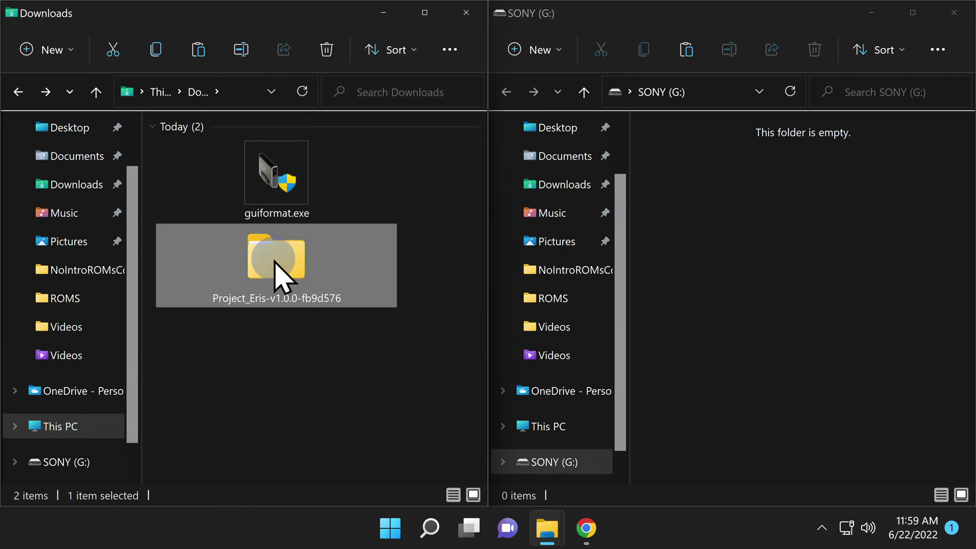
click(362, 425)
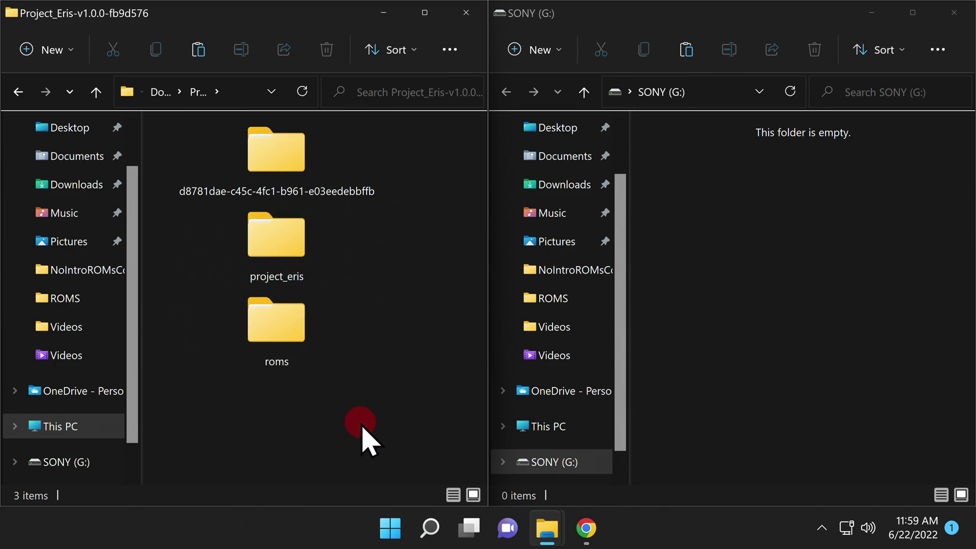
drag(362, 425, 716, 228)
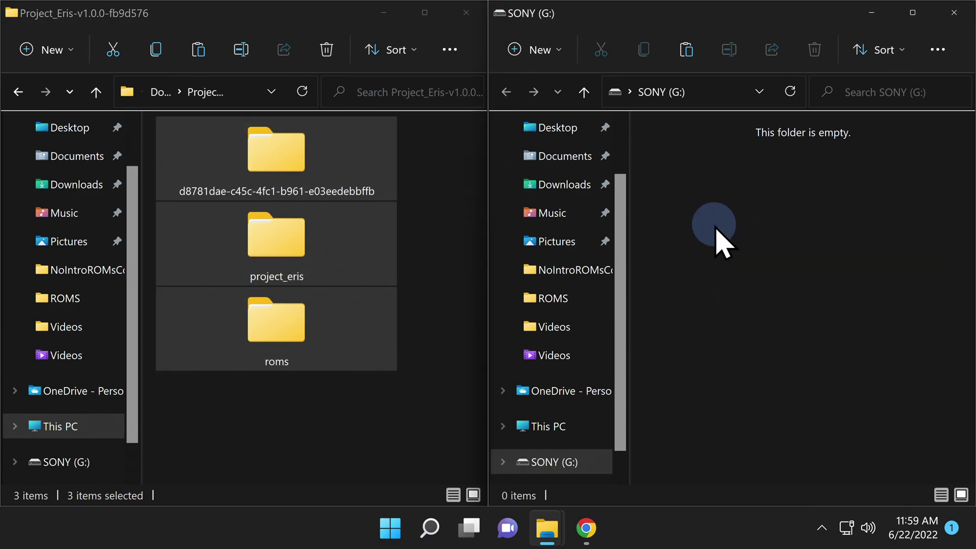
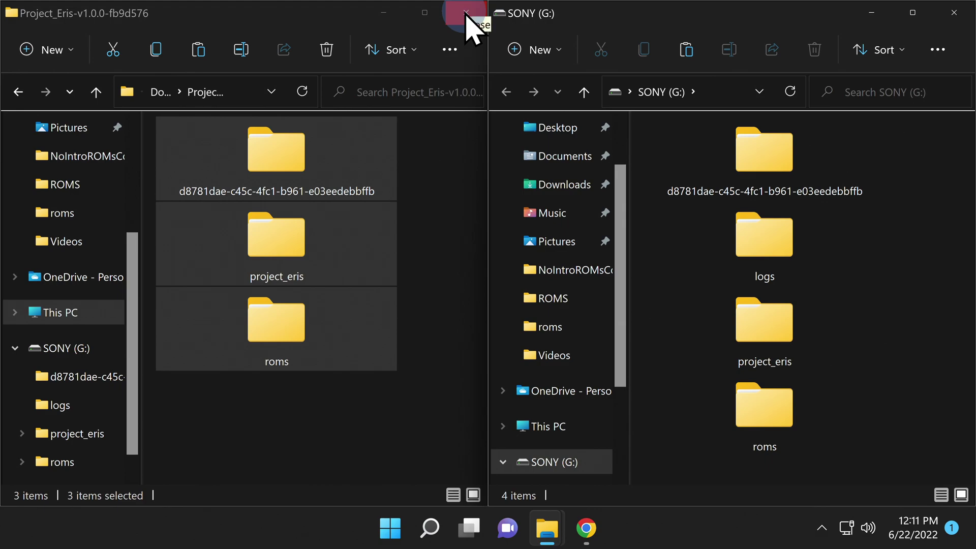
click(465, 16)
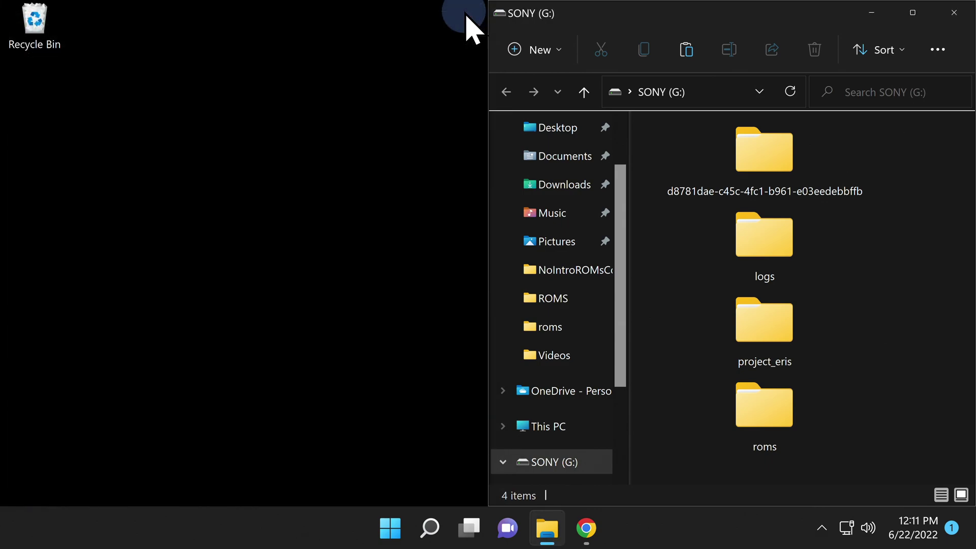
Step: Create a desktop folder named PSC Backup and copy all four folders from the SONY (G:) drive into it
click(533, 17)
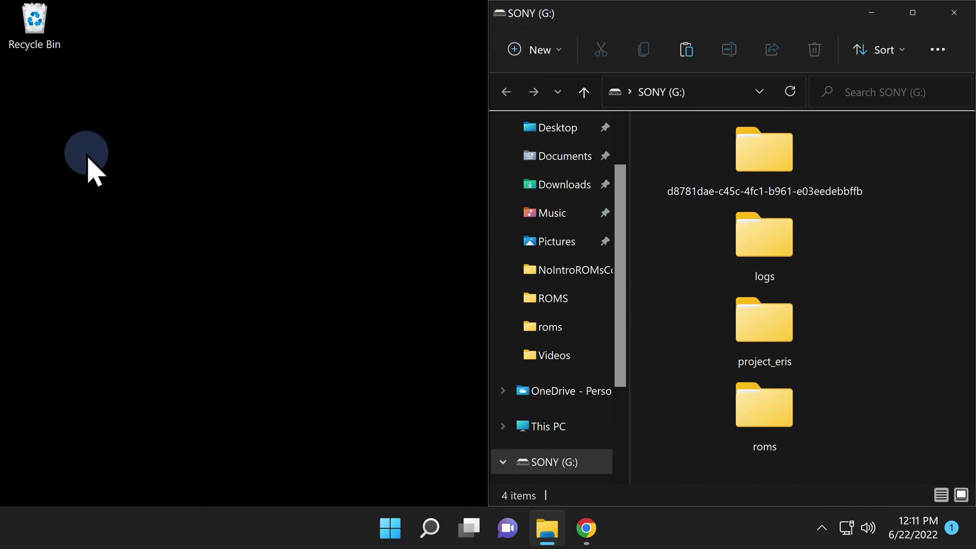
right_click(47, 100)
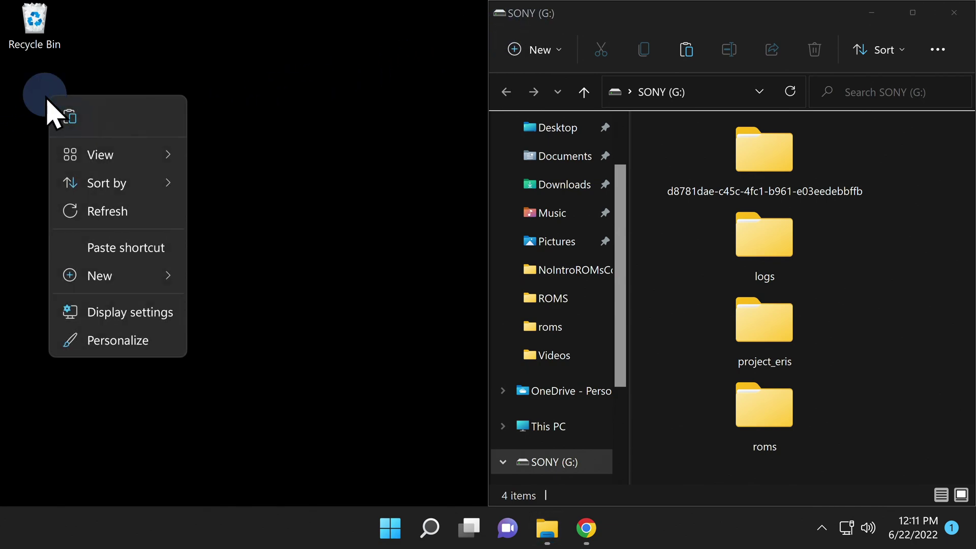
mouse_move(84, 279)
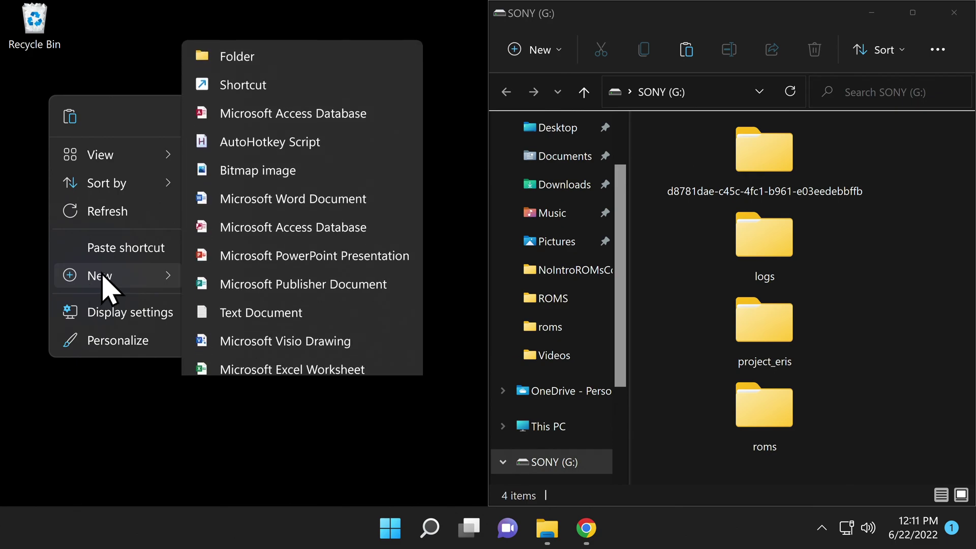
click(251, 50)
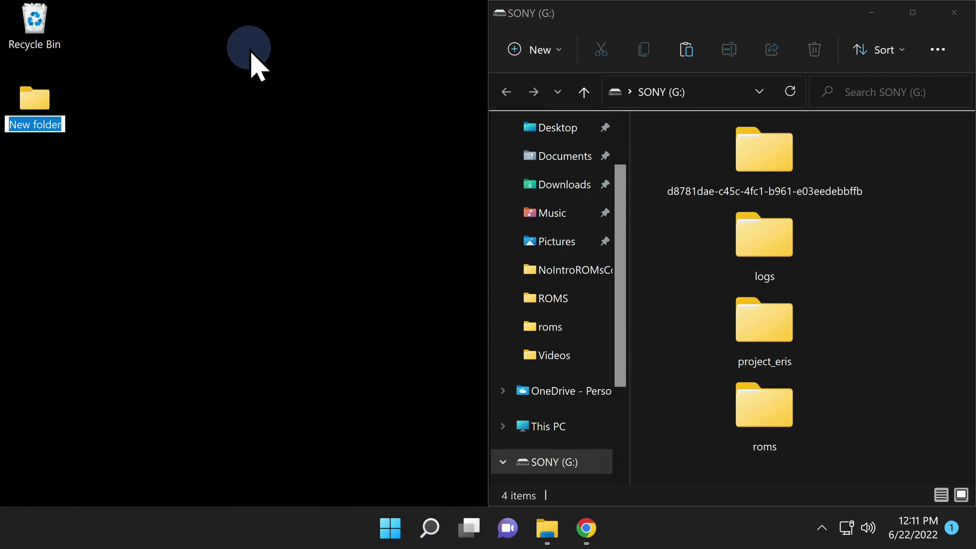
text(OS)
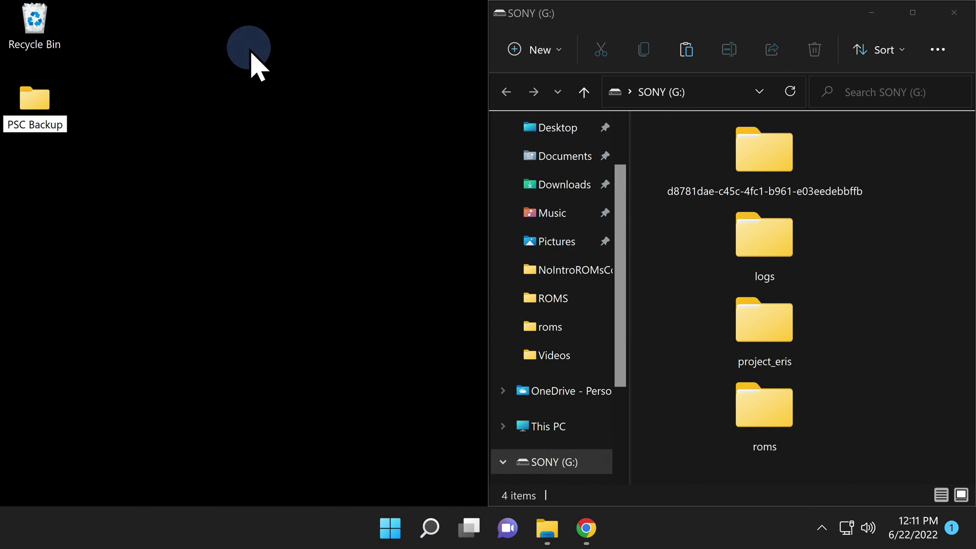
key(Return)
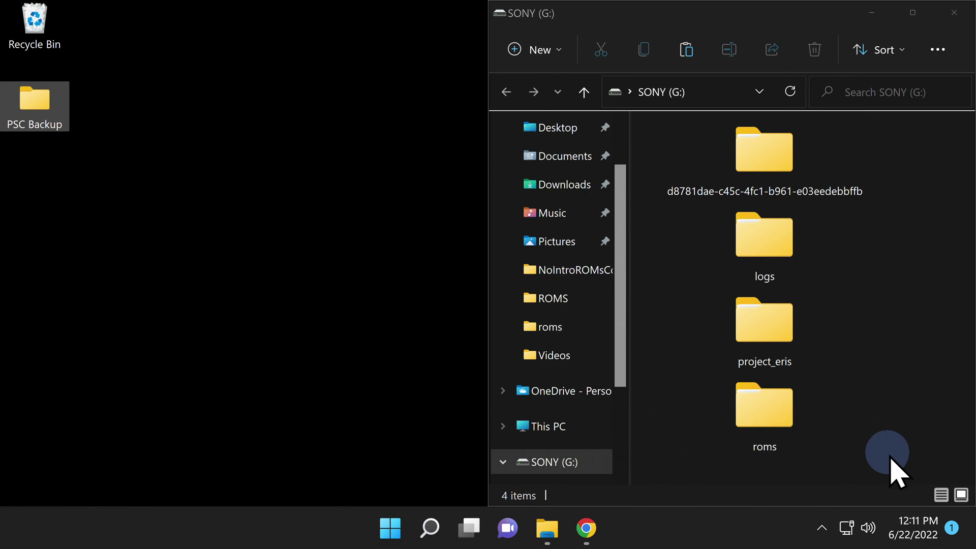
drag(891, 454, 33, 92)
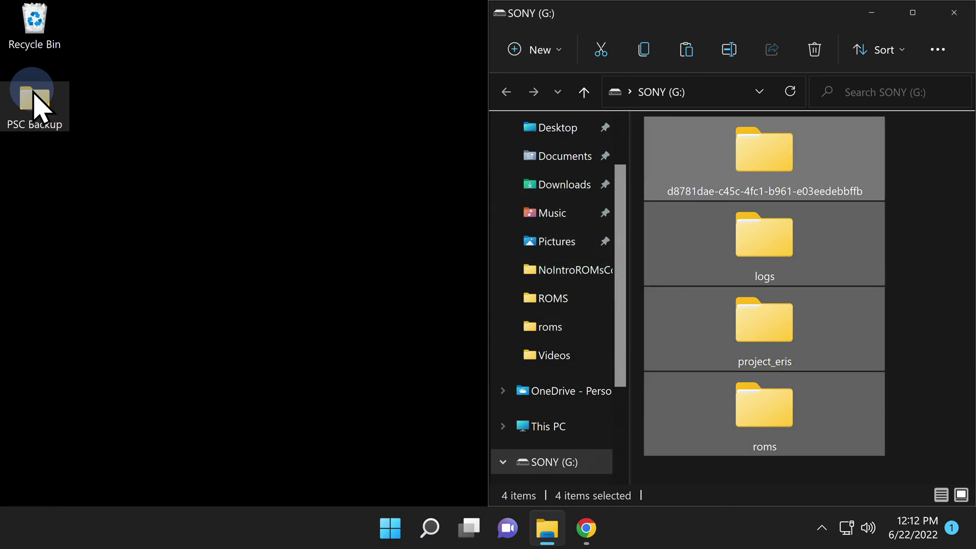
Step: Quick-format the SONY (G:) drive as NTFS with Windows' own formatter, using a 4096-byte allocation unit size
click(919, 15)
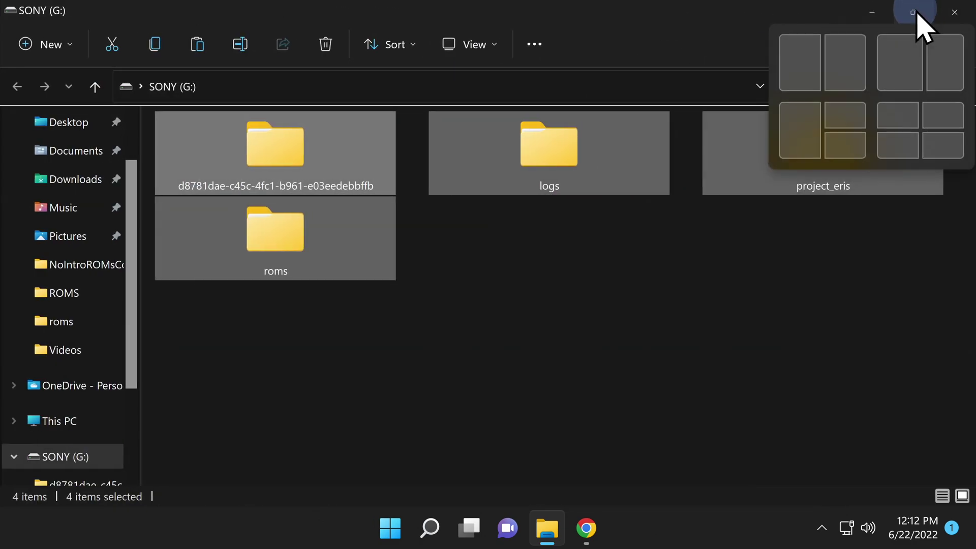
click(70, 416)
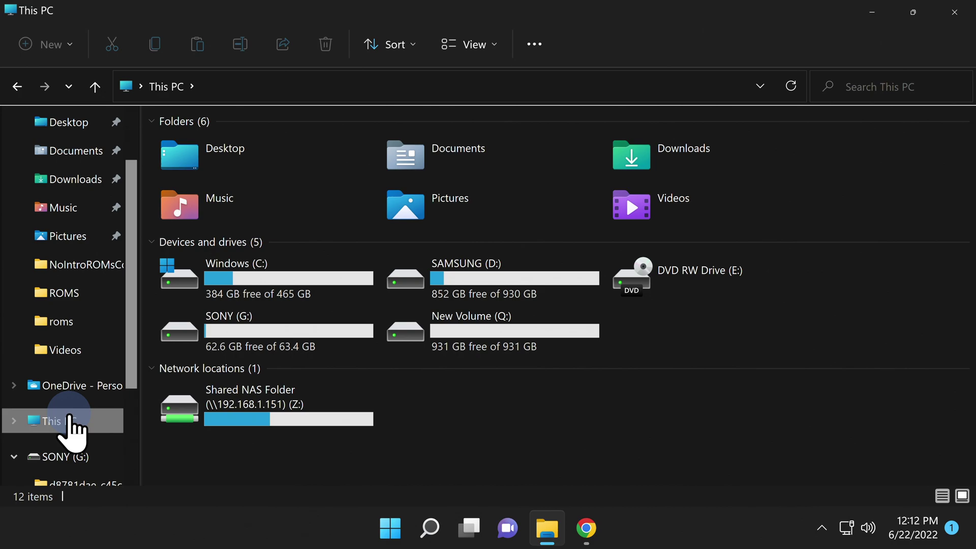
click(221, 336)
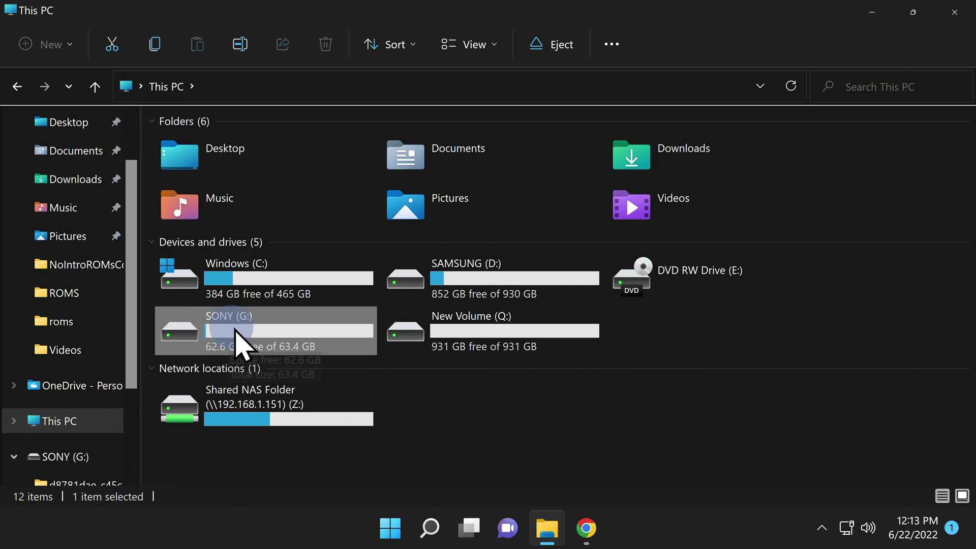
right_click(230, 331)
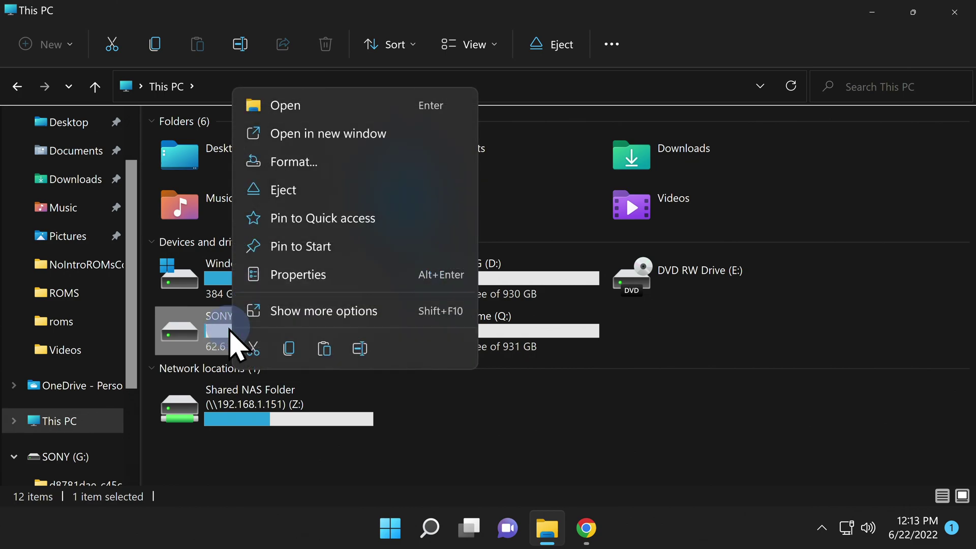
click(293, 162)
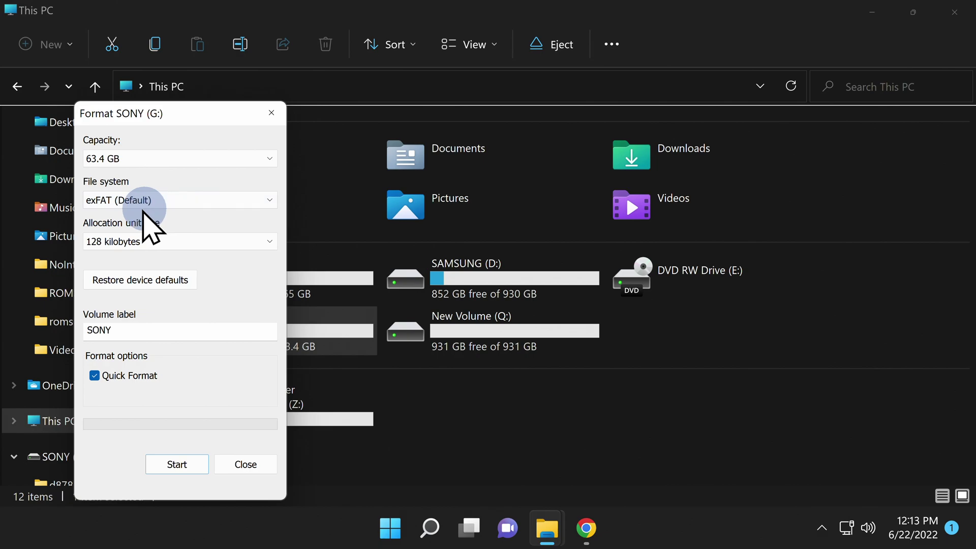
click(92, 200)
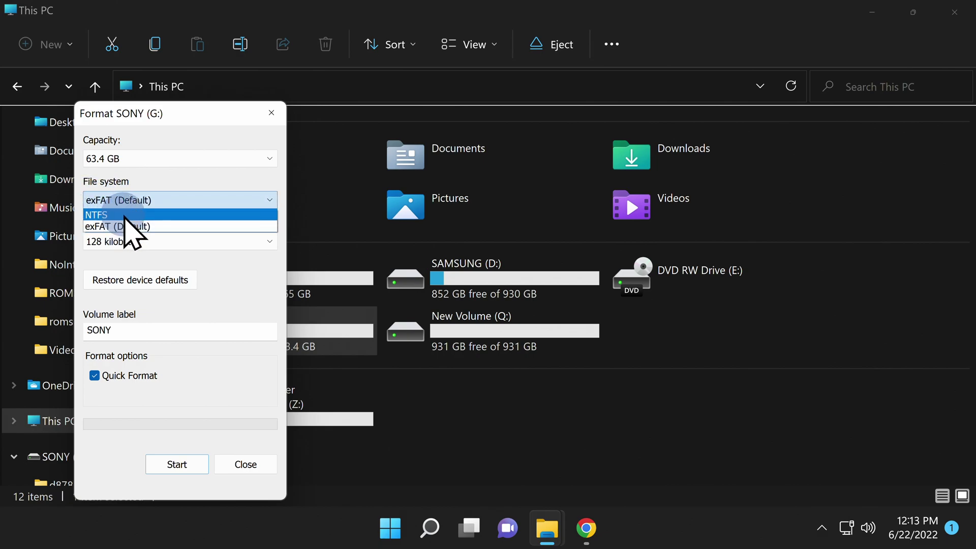
click(125, 215)
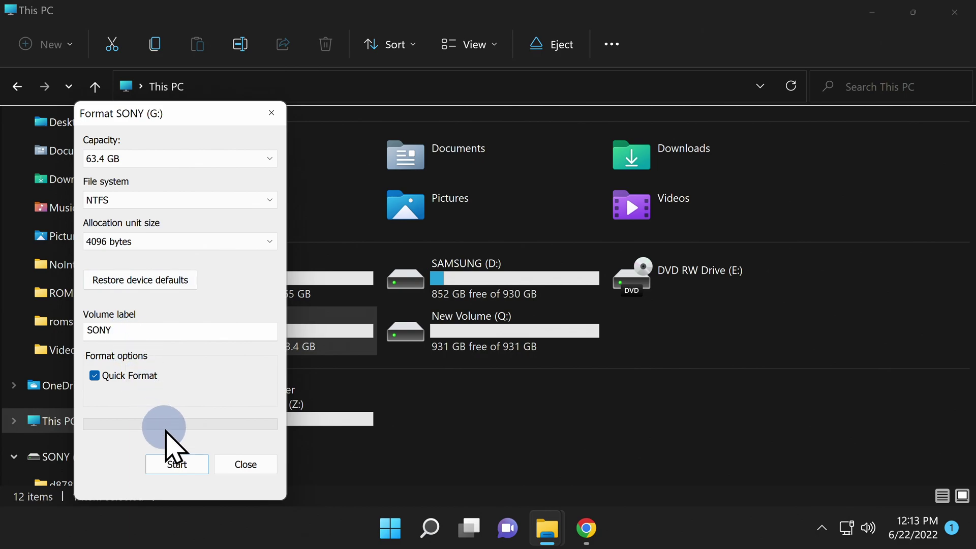
click(168, 464)
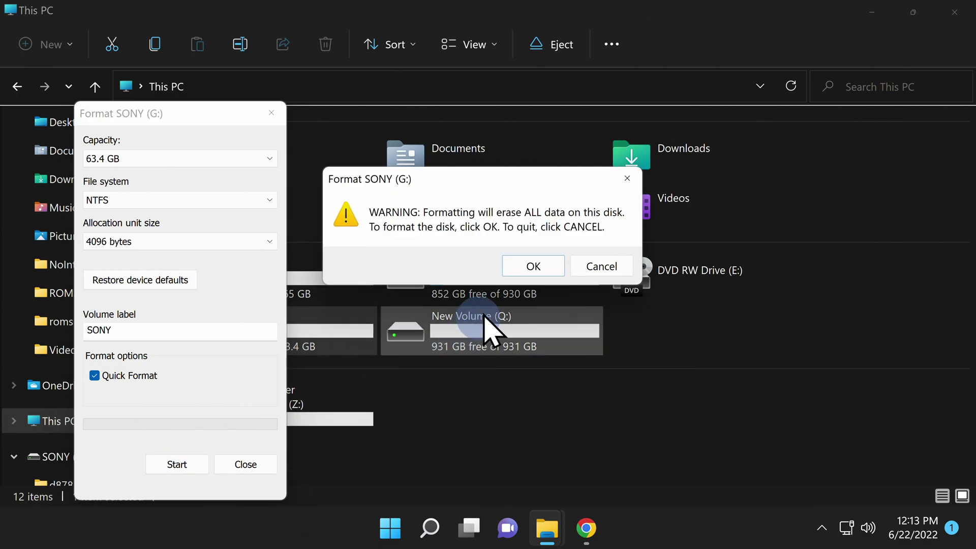
click(529, 264)
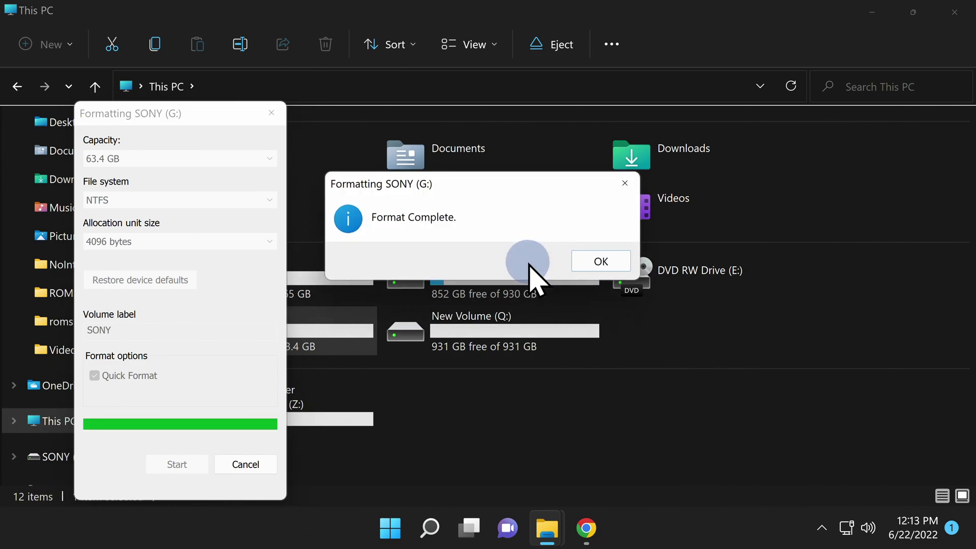
Step: Close the finished format dialogs, open the SONY (G:) drive, and dock its window on one half of the desktop
click(596, 254)
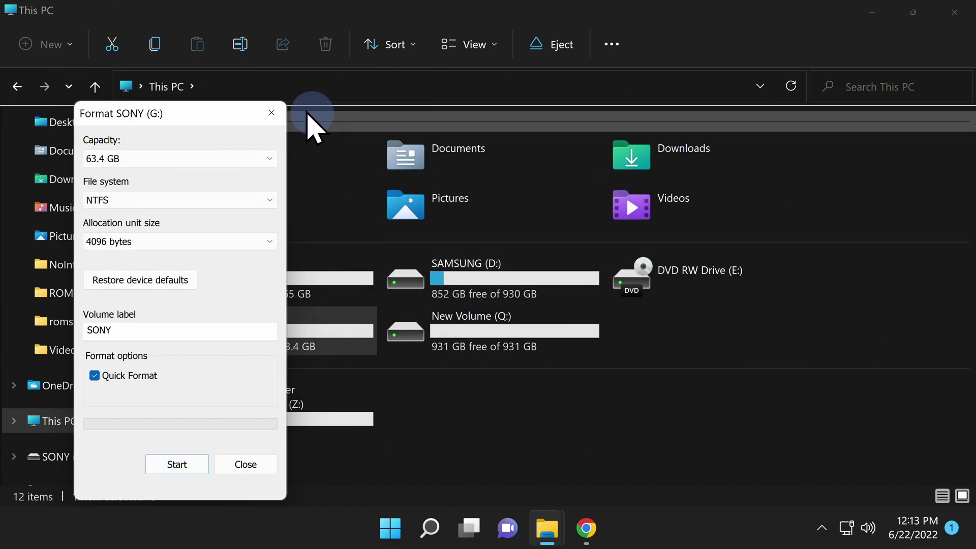
click(272, 113)
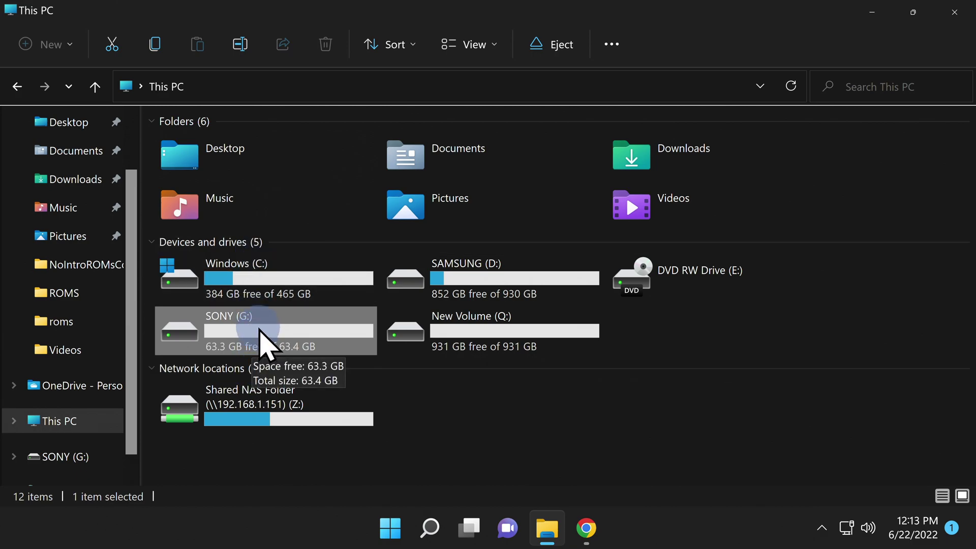
double_click(265, 345)
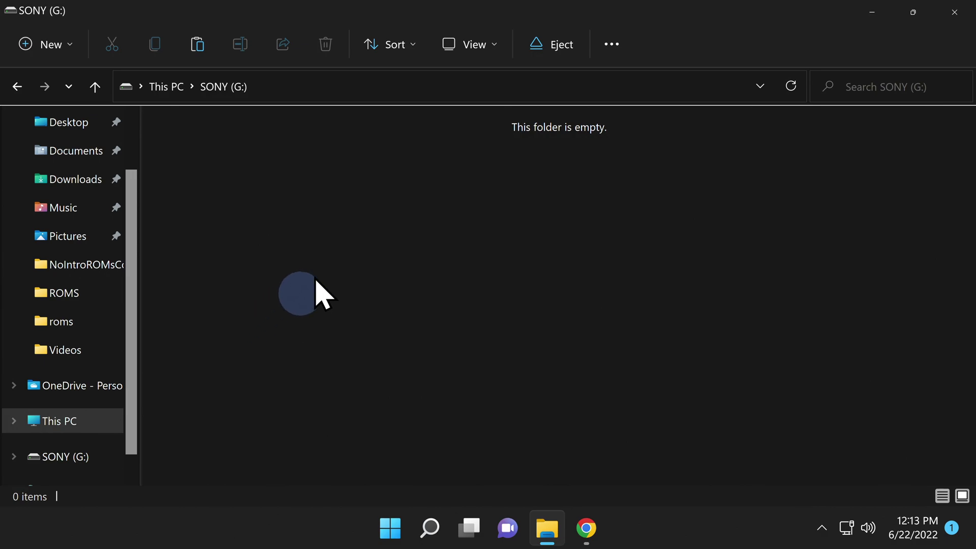
drag(405, 16, 967, 74)
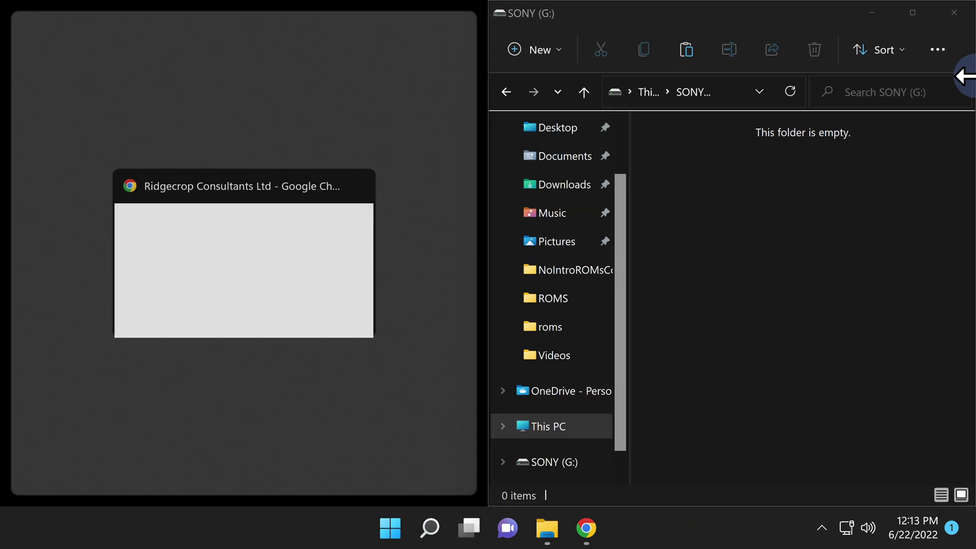
click(327, 147)
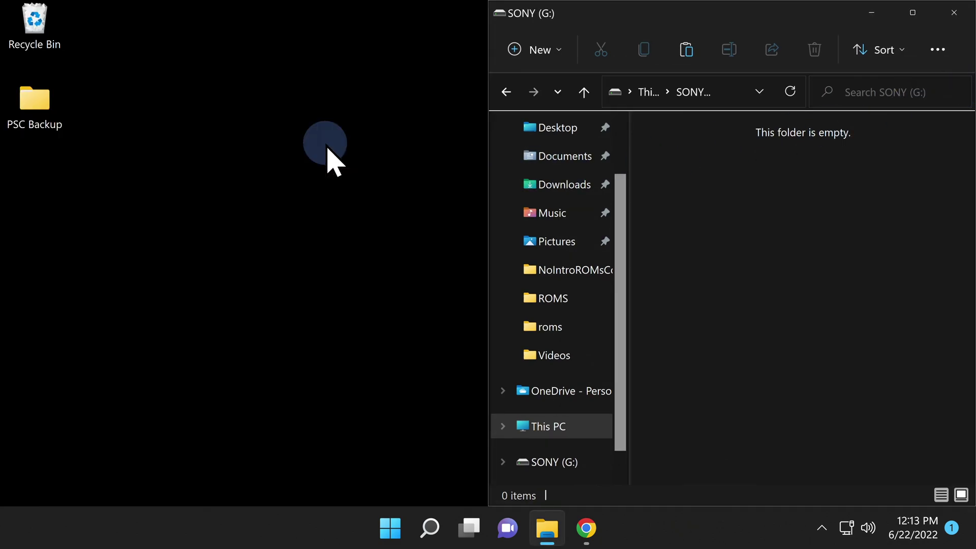
Step: Open the PSC Backup folder beside the SONY (G:) window and copy all four of its folders to the drive
double_click(39, 99)
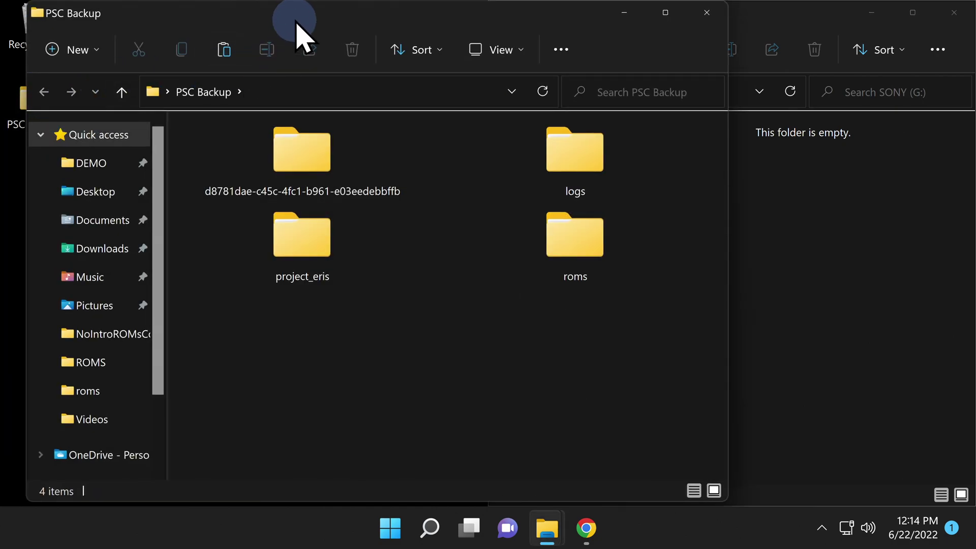
drag(295, 21, 4, 79)
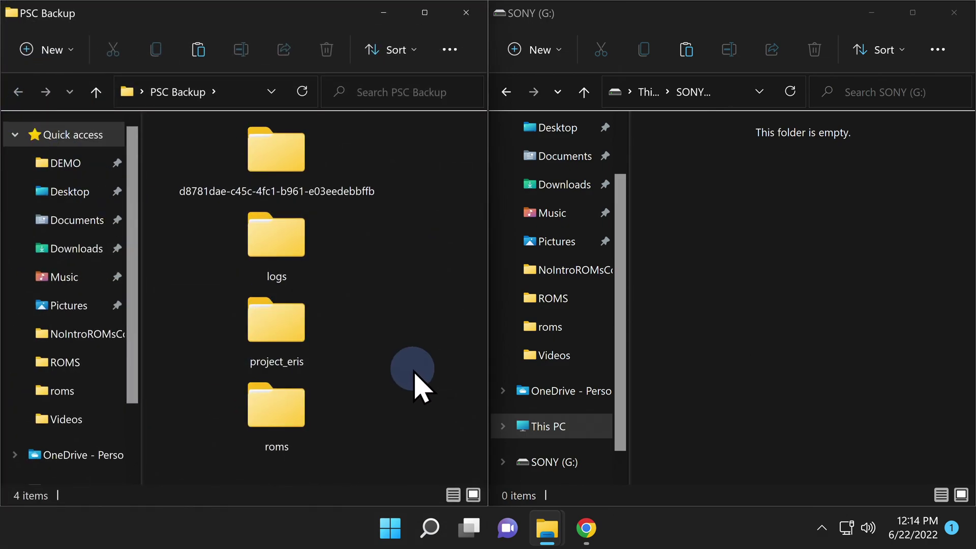
drag(427, 165, 301, 468)
drag(269, 155, 791, 242)
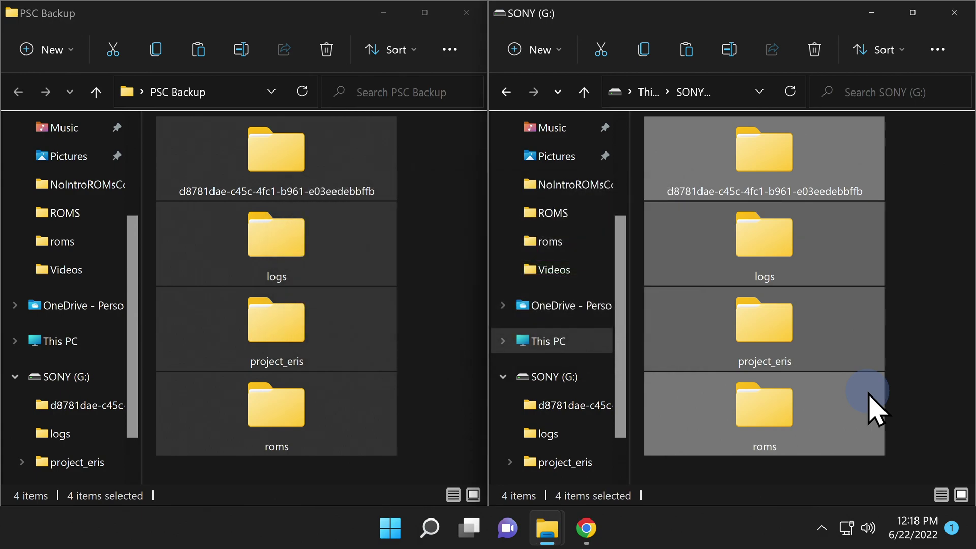
Step: Delete the Project_Eris-v1.0.0-fb9d576 folder from Downloads and close both File Explorer windows
scroll(81, 235, up, 3)
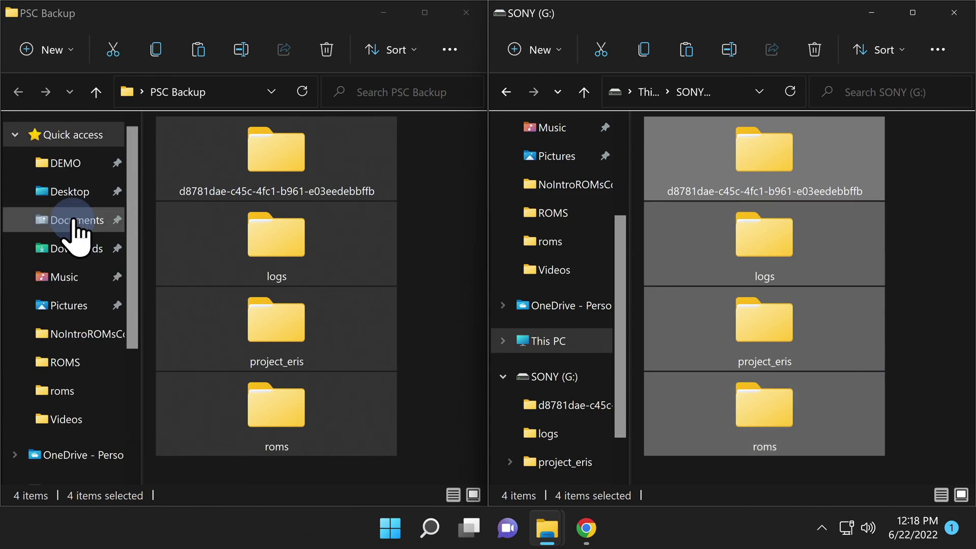
click(76, 249)
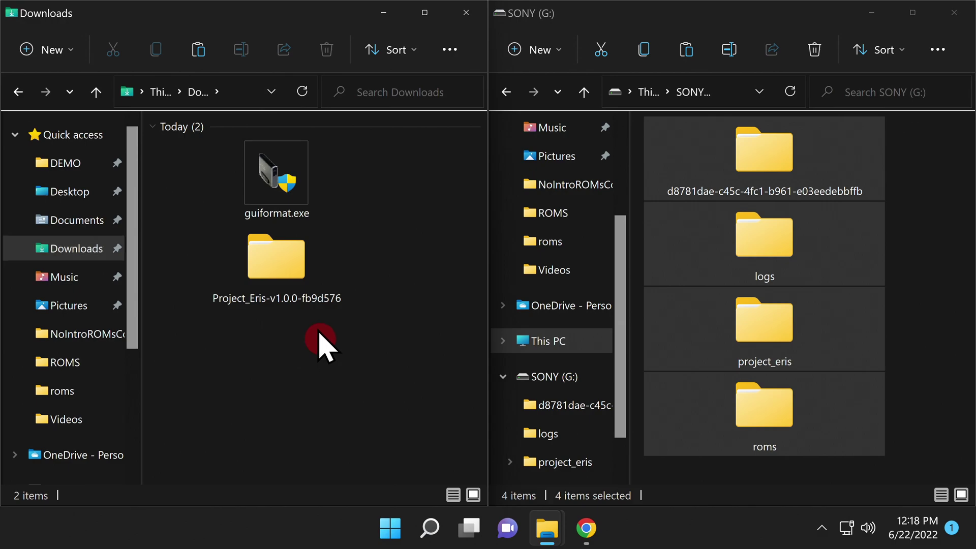
click(280, 251)
right_click(280, 251)
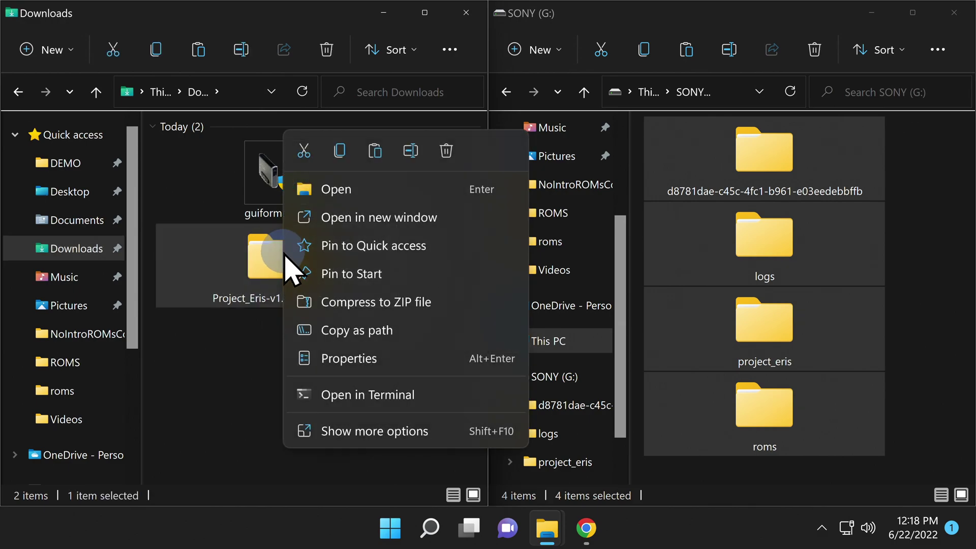
click(448, 154)
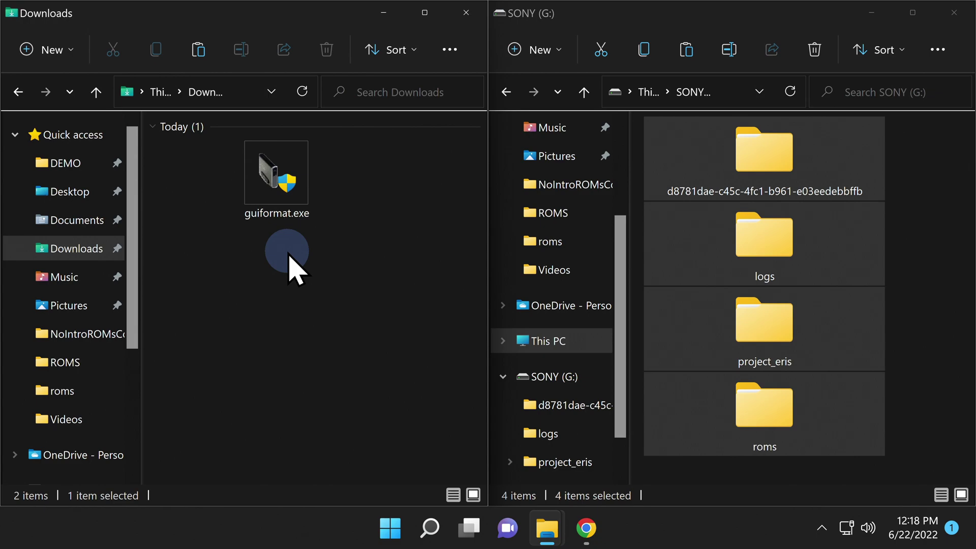
click(466, 12)
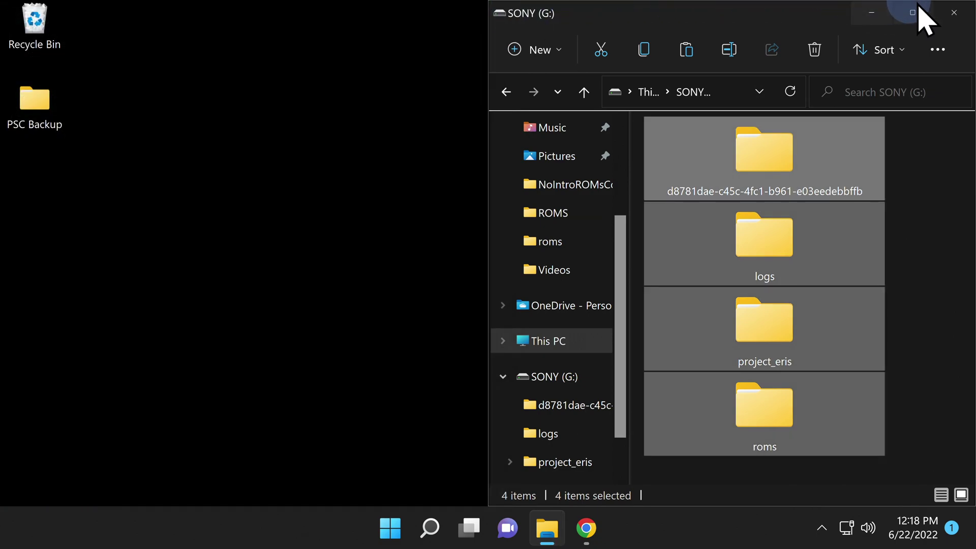
click(953, 14)
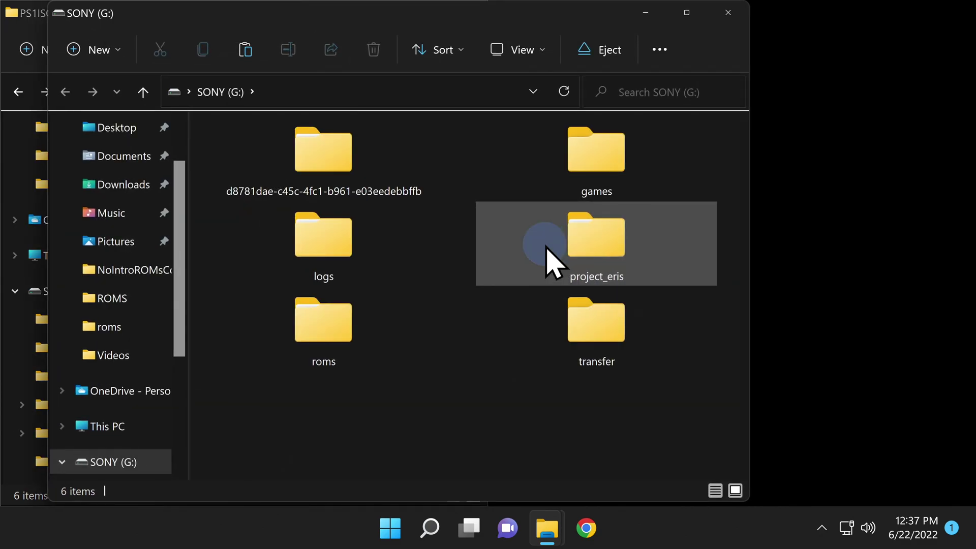
Step: Place the SONY (G:) window beside the PS1ISO window and open the drive's transfer folder
click(351, 20)
drag(681, 48, 965, 60)
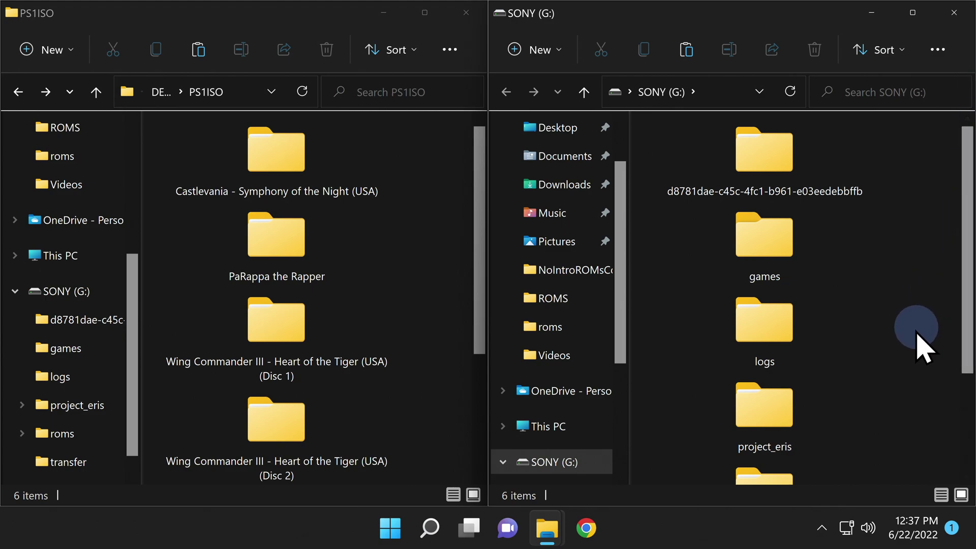
scroll(896, 379, down, 3)
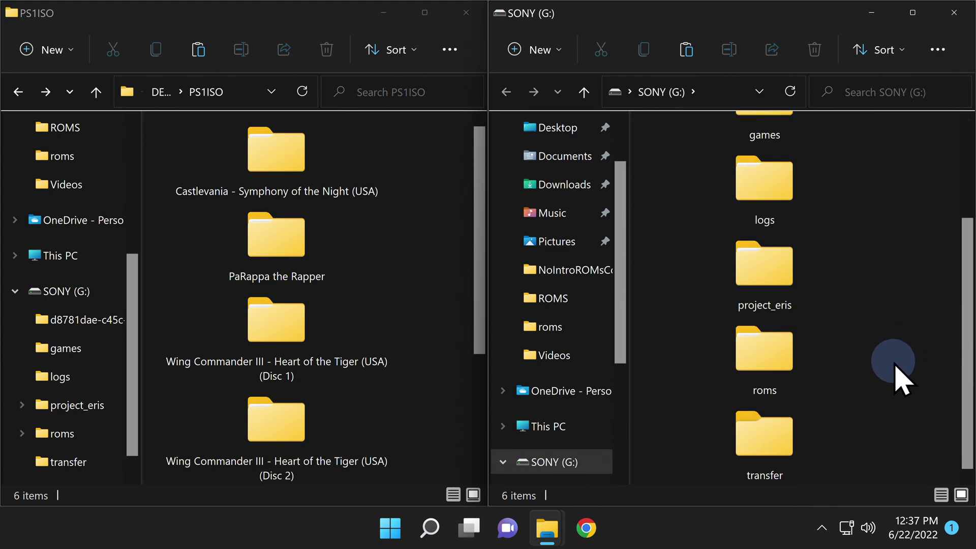
double_click(772, 437)
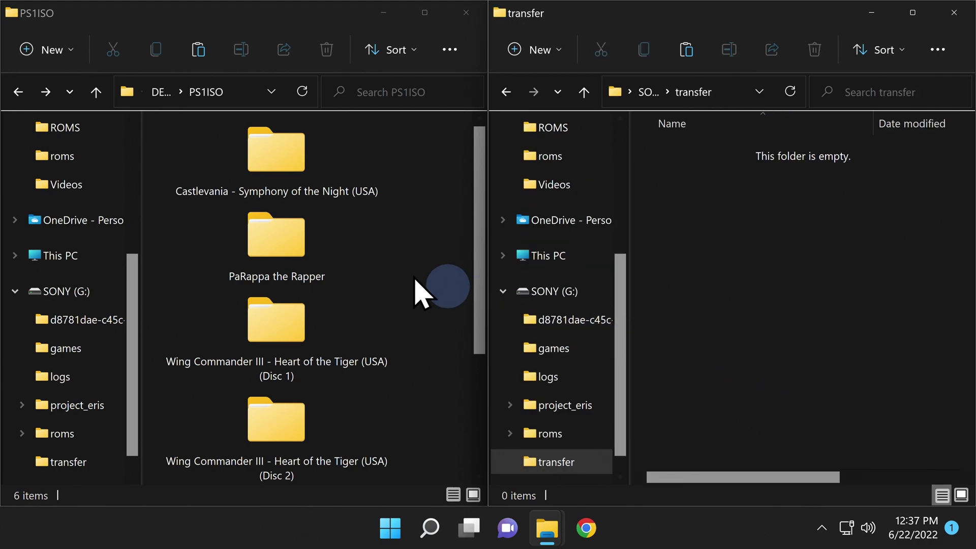
Step: Copy the two .bin files and the .cue file of Castlevania - Symphony of the Night (USA) into transfer, and close both windows
double_click(269, 156)
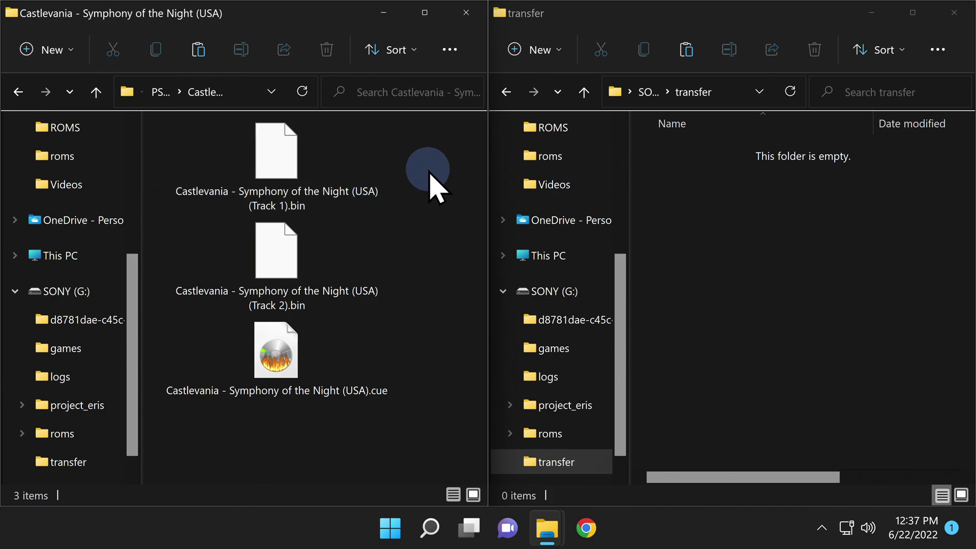
click(429, 172)
drag(429, 173, 269, 357)
click(271, 164)
drag(272, 166, 690, 250)
right_click(682, 248)
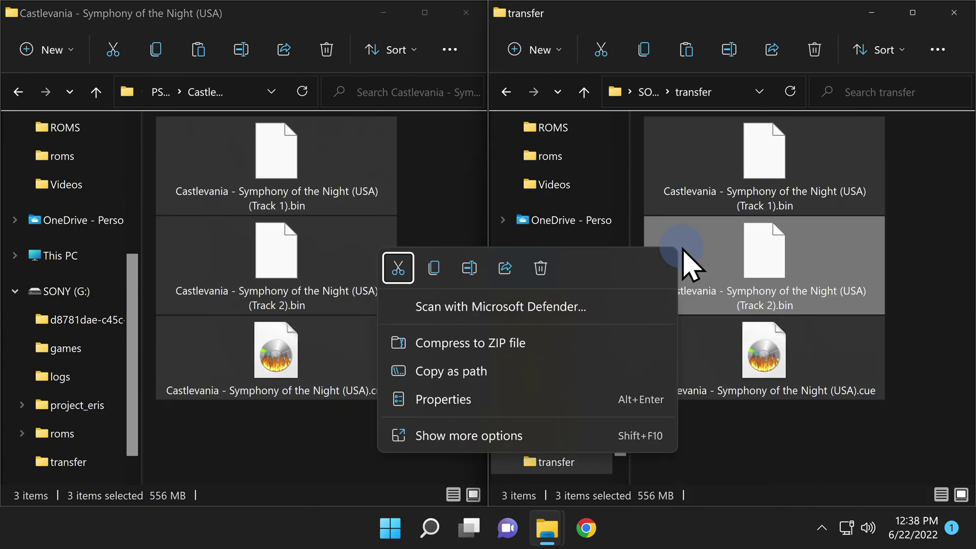
right_click(682, 249)
right_click(683, 248)
right_click(683, 248)
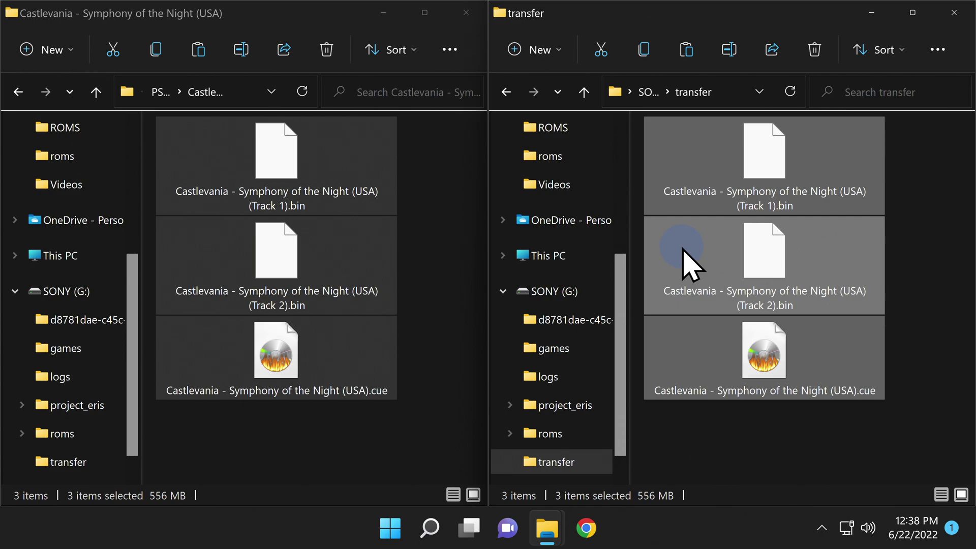
click(965, 16)
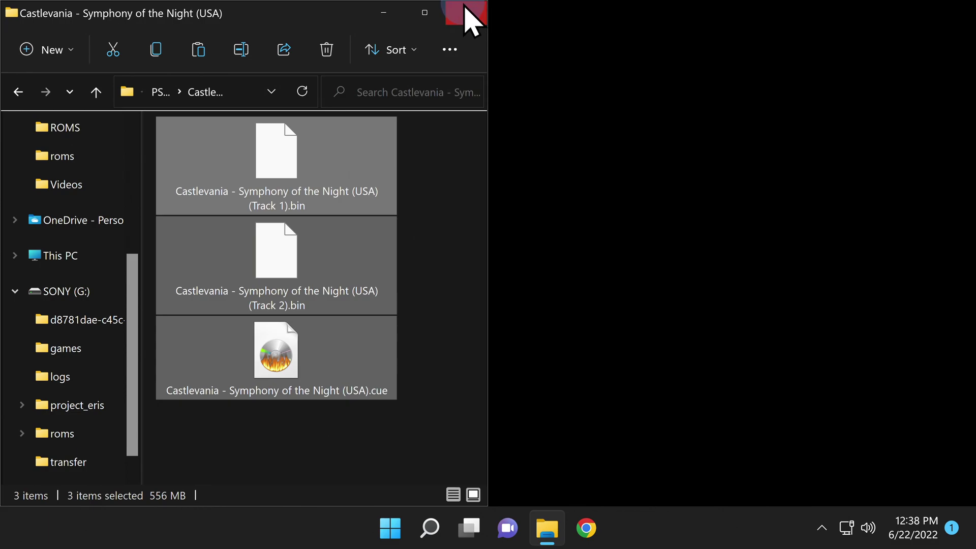
click(465, 14)
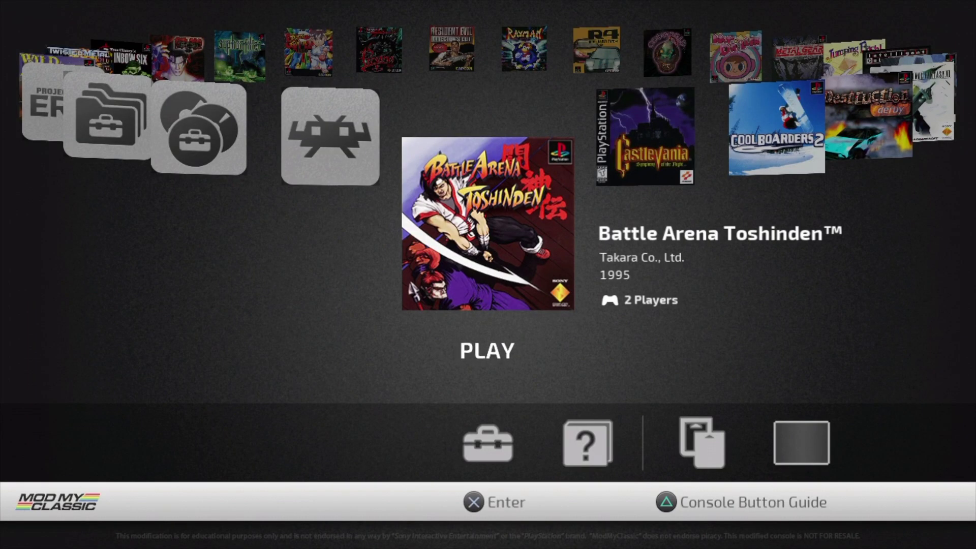
Step: Launch RetroArch from the Project Eris boot menu on the PlayStation Classic
key(Right)
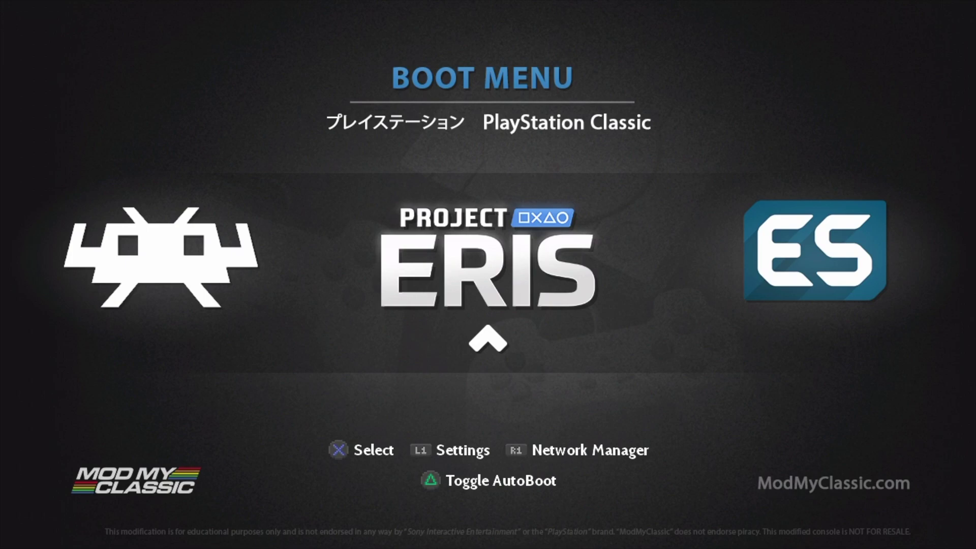
key(Left)
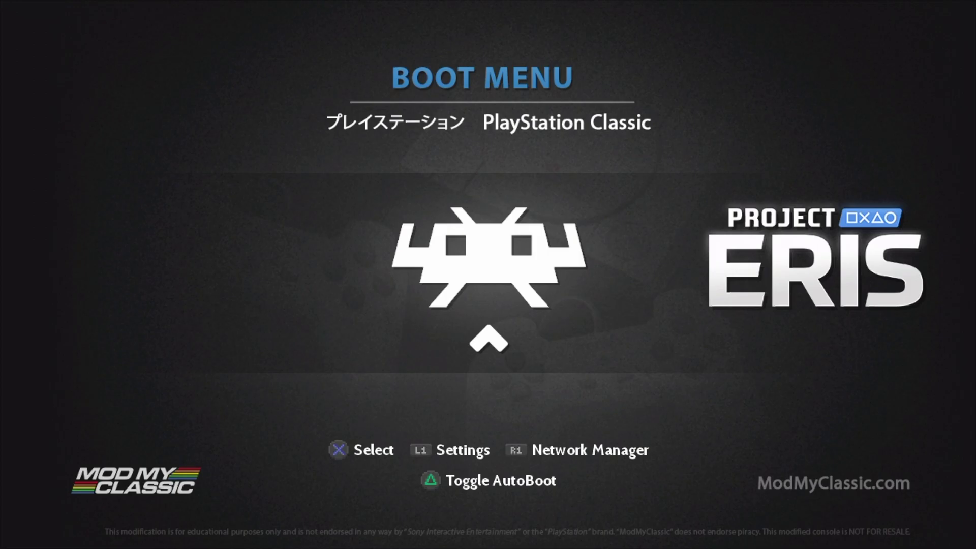
key(Return)
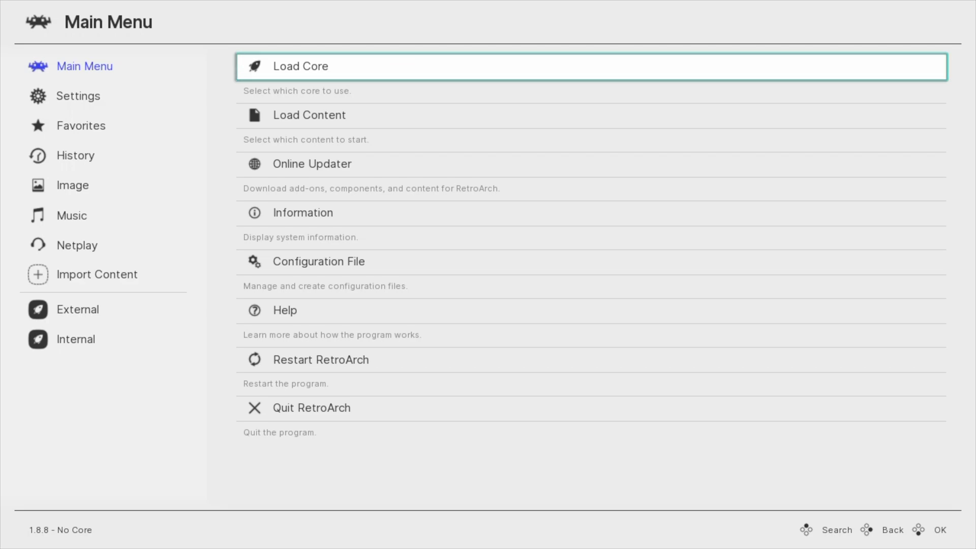
key(Up)
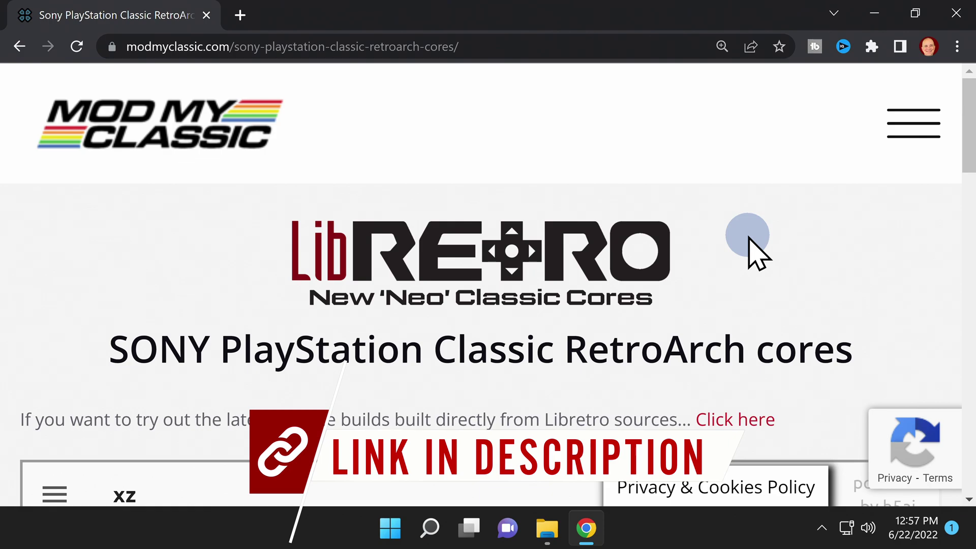
Step: In Chrome, download _ALLCORES.ZIP from ModMyClassic's Sony PlayStation Classic RetroArch cores page
scroll(749, 236, down, 8)
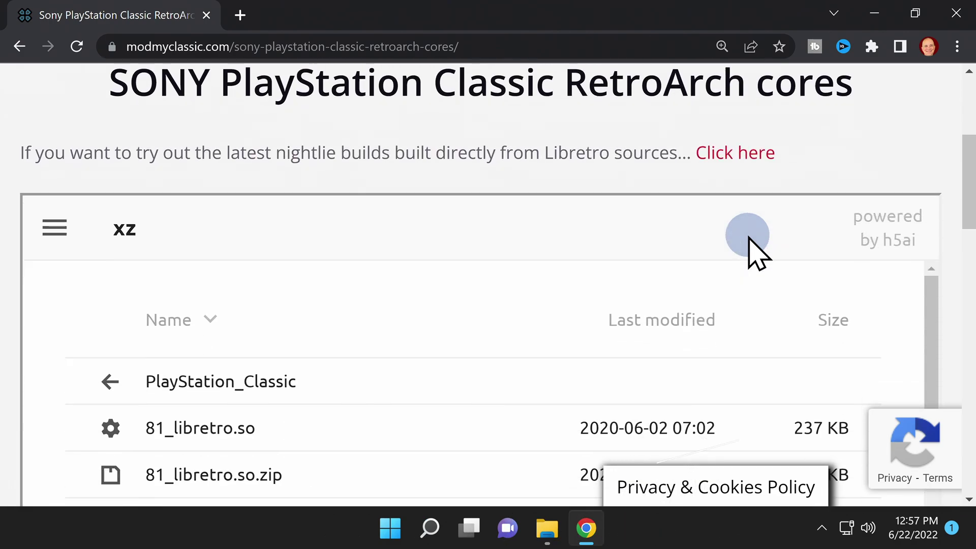
scroll(749, 239, down, 5)
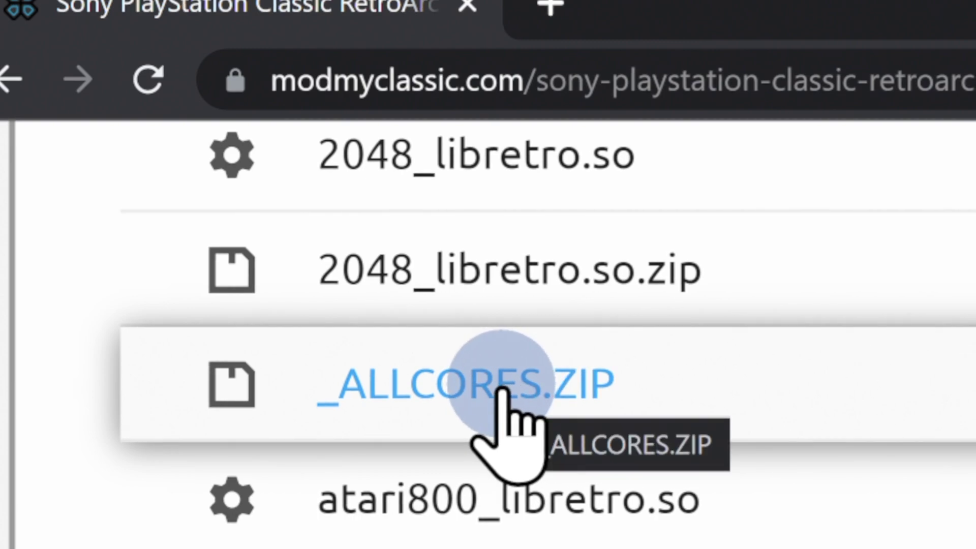
click(515, 392)
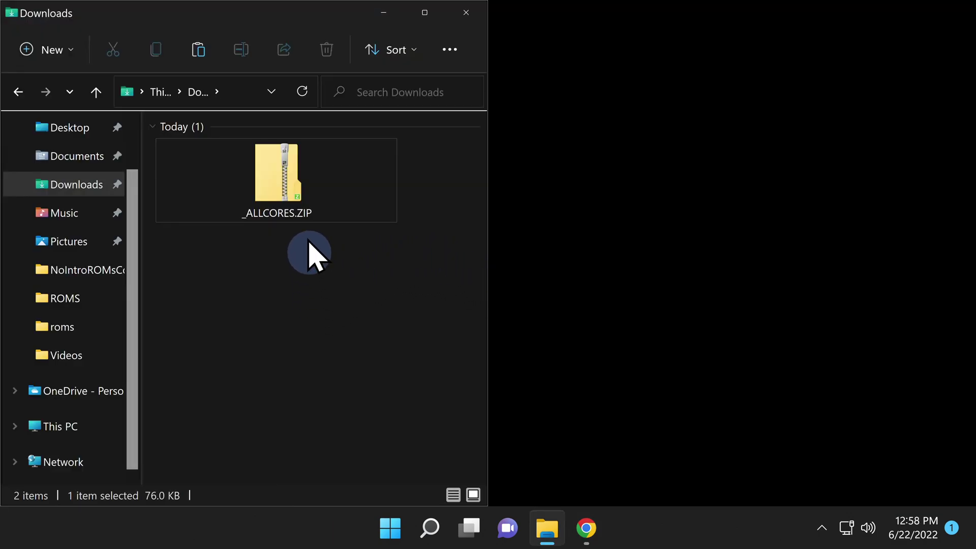
Step: In File Explorer, extract _ALLCORES.ZIP to D:\Downloads\_ALLCORES and delete the zip archive
right_click(300, 198)
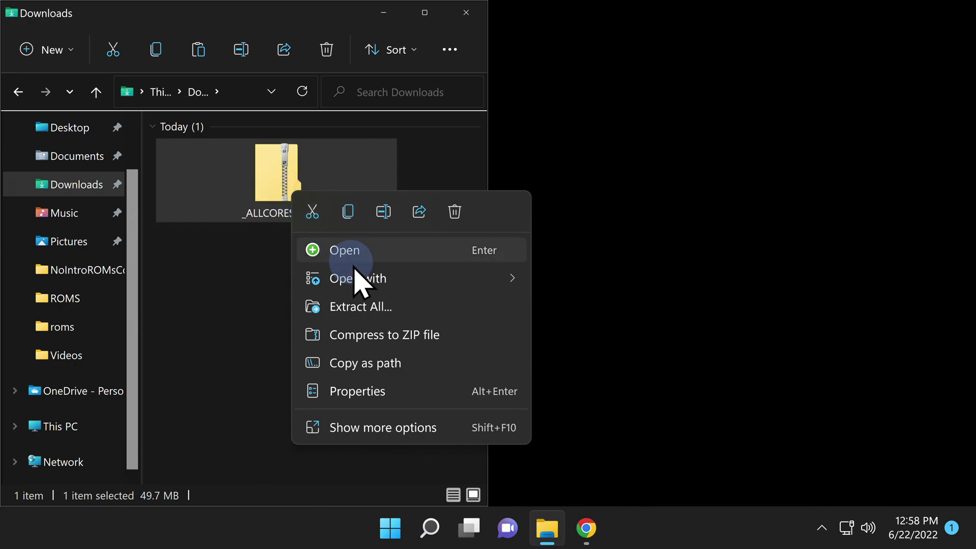
click(367, 306)
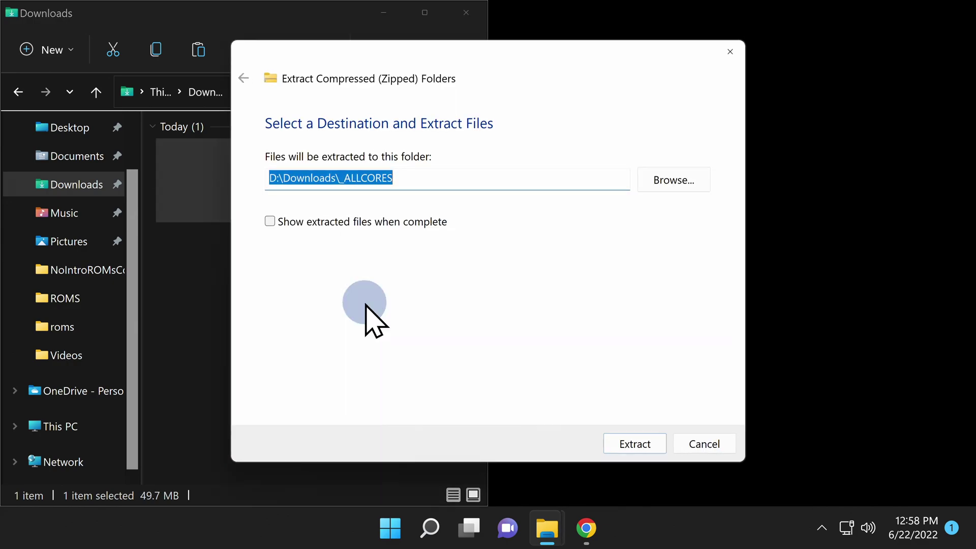
click(635, 444)
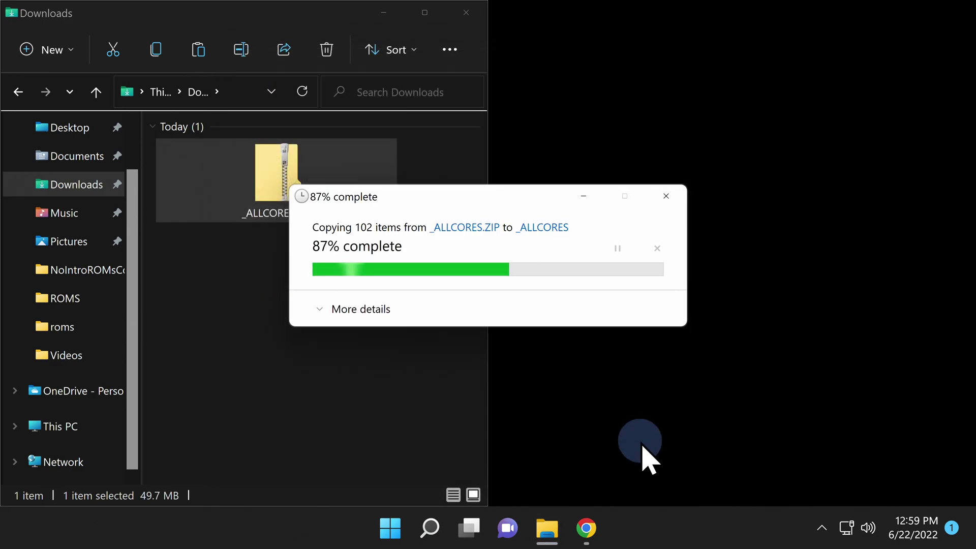
right_click(267, 178)
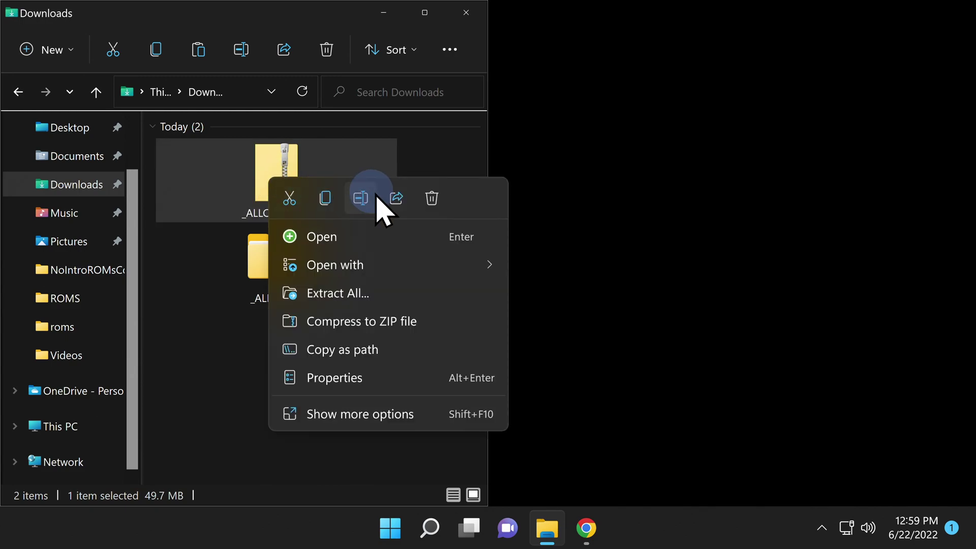
click(431, 198)
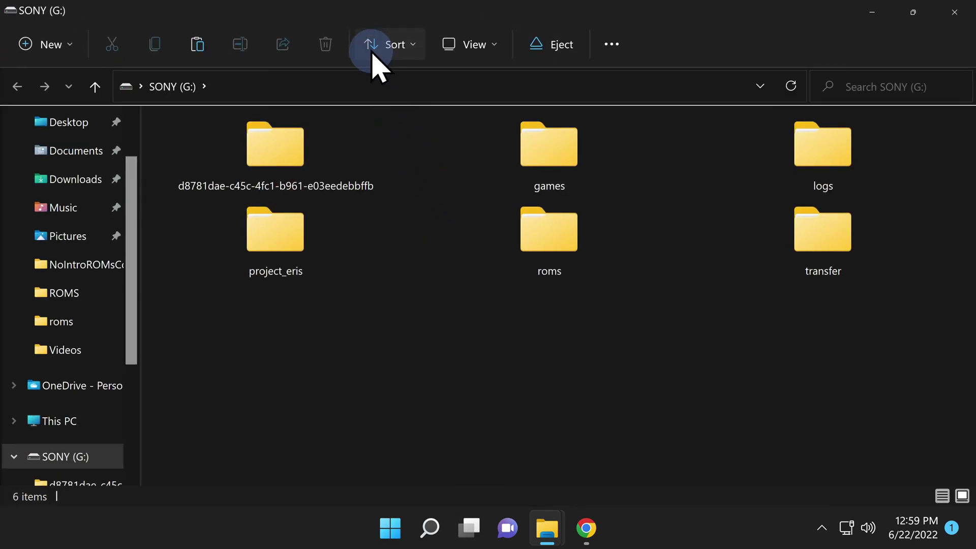
Step: Arrange the SONY (G:) window side by side with the Downloads window and open the _ALLCORES folder
drag(362, 11, 969, 71)
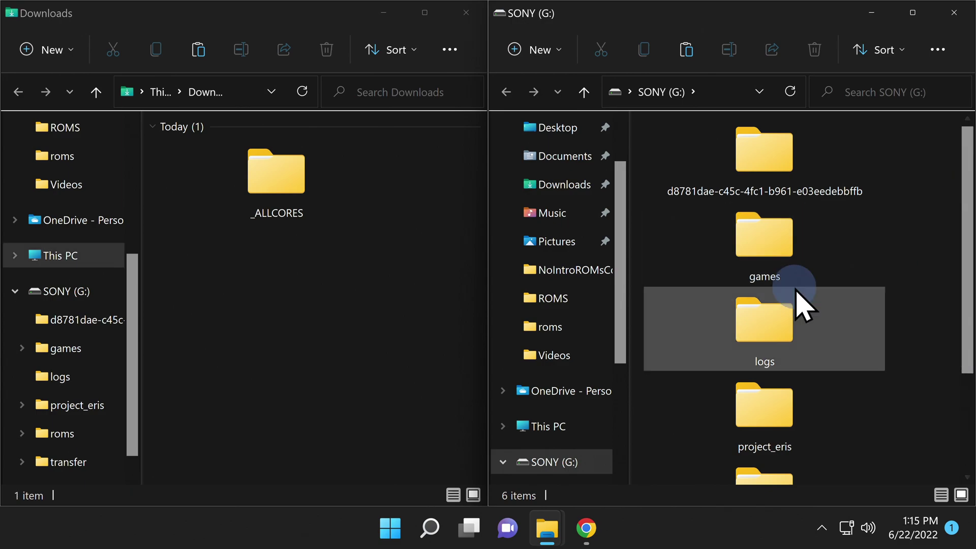
double_click(284, 178)
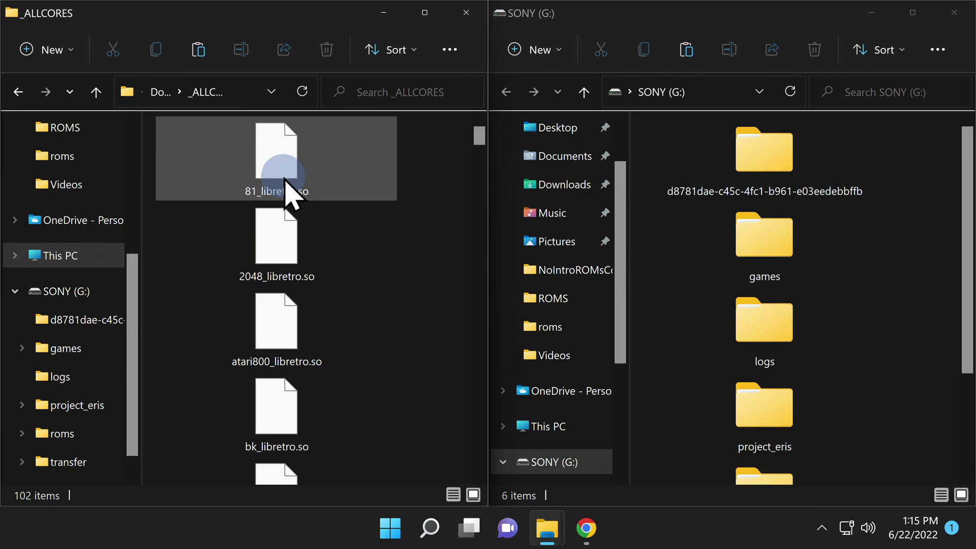
click(373, 218)
click(863, 431)
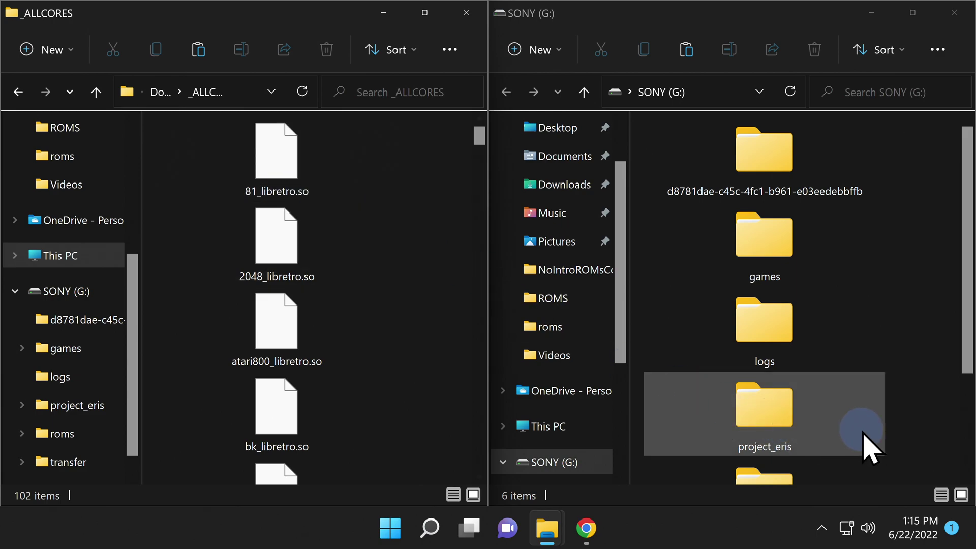
scroll(863, 430, down, 2)
click(862, 430)
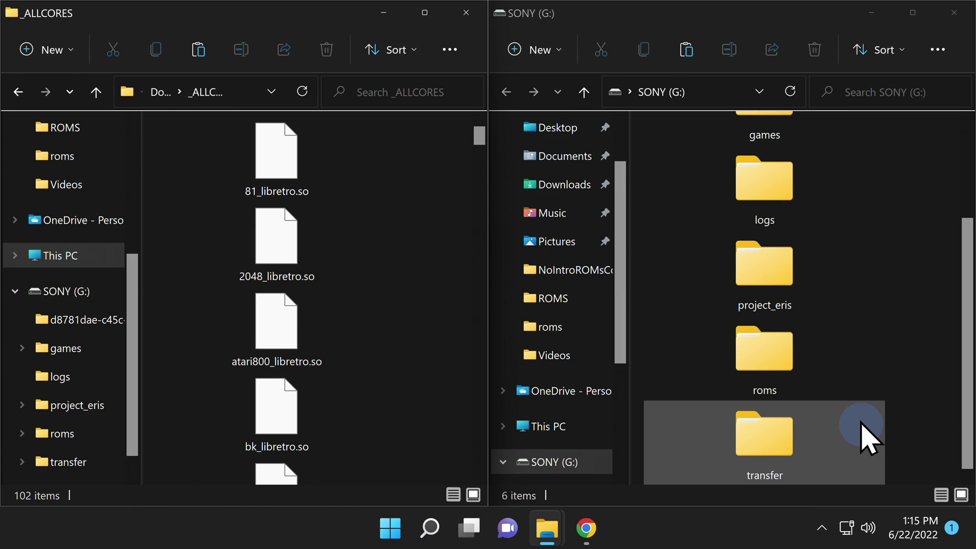
Step: Open the project_eris\opt\retroarch folder on the SONY (G:) drive
click(769, 265)
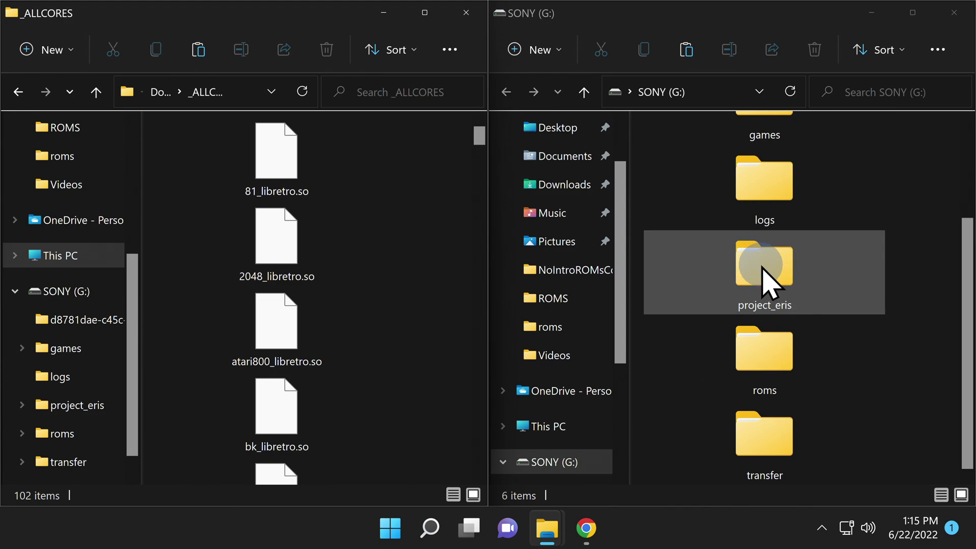
double_click(767, 267)
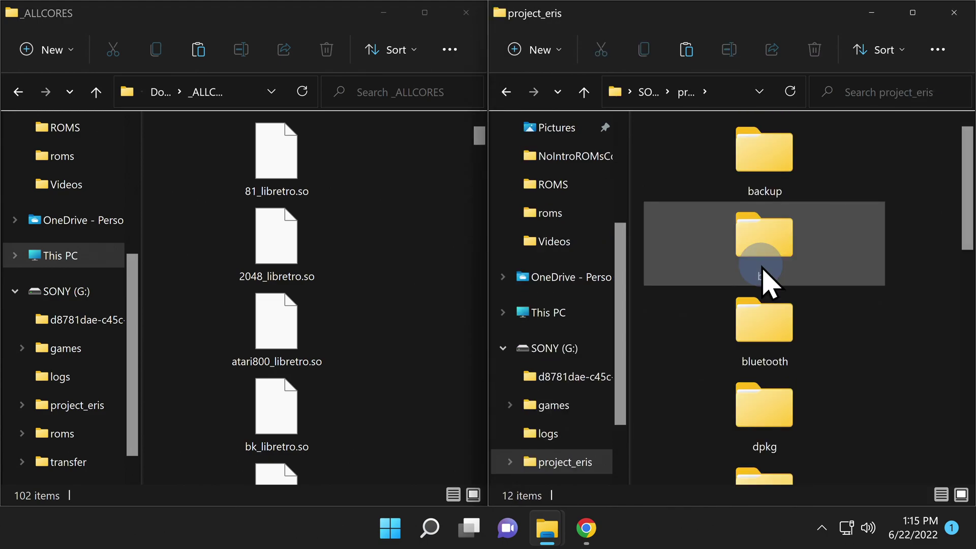
scroll(771, 282, down, 10)
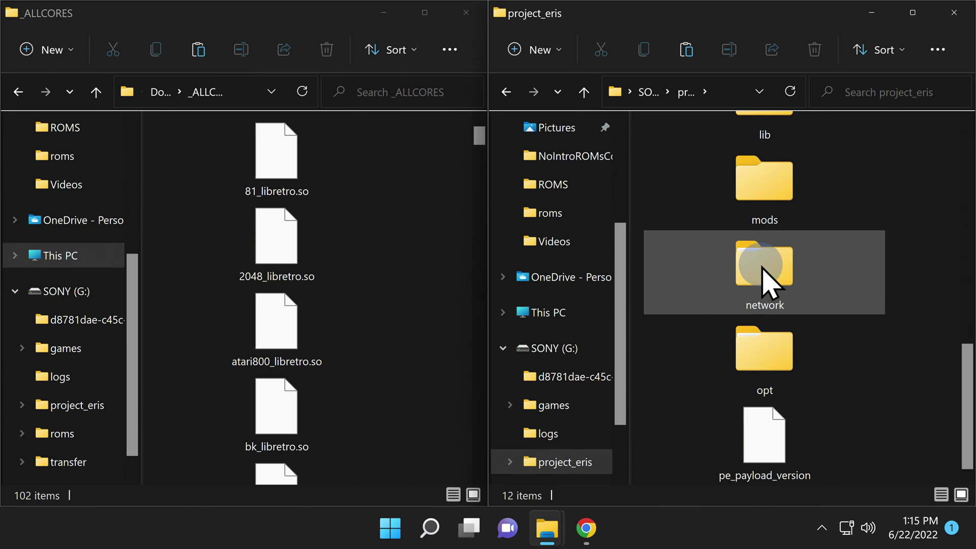
click(763, 355)
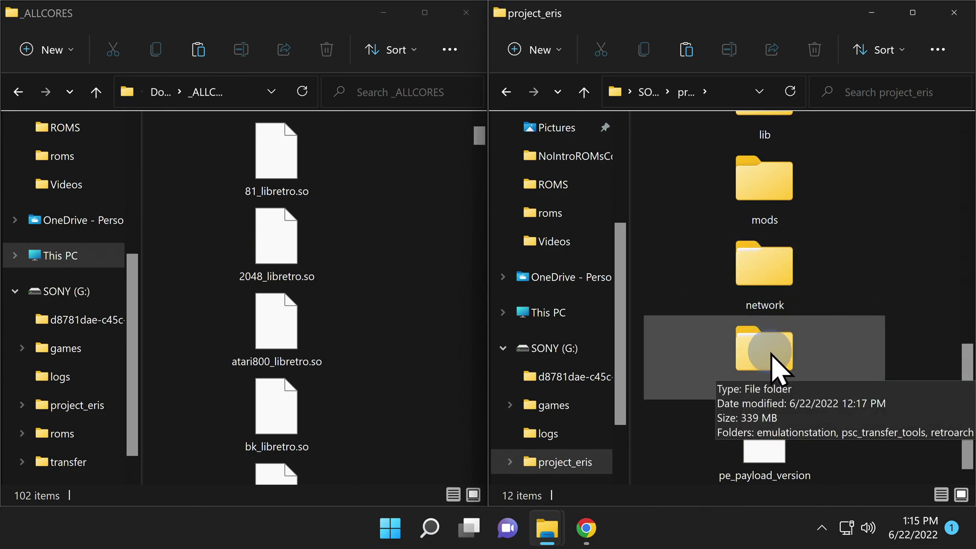
double_click(772, 355)
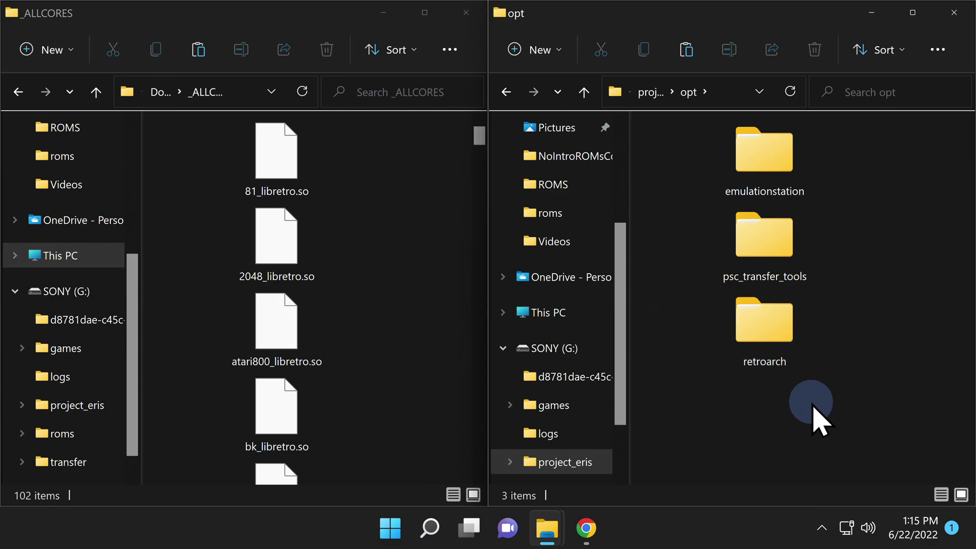
double_click(770, 317)
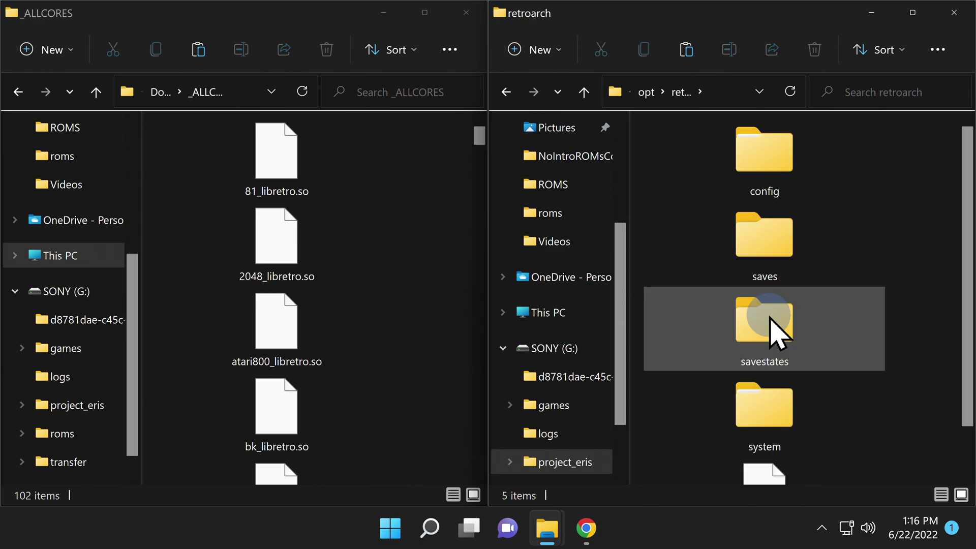
Step: Copy all core files from _ALLCORES into the config\retroarch\cores folder on the SONY (G:) drive
double_click(777, 168)
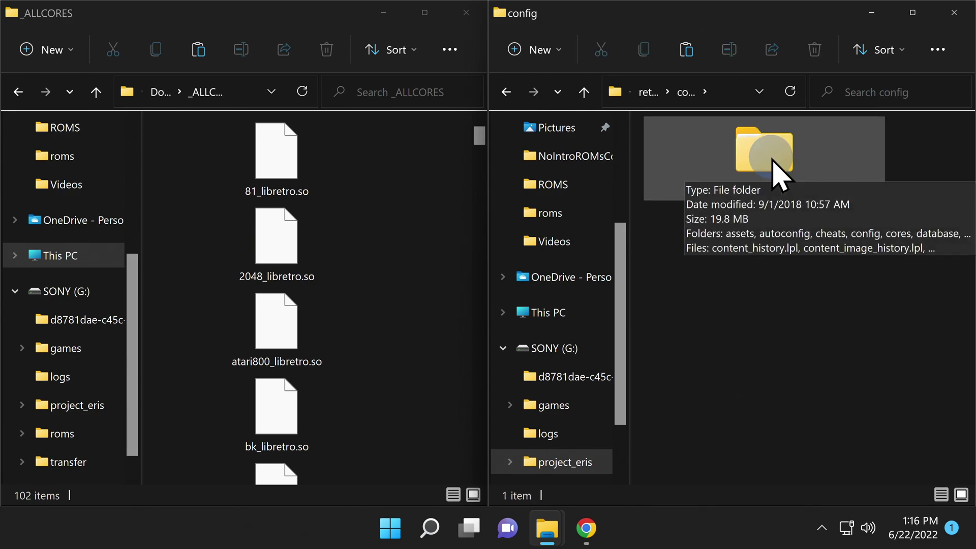
mouse_move(770, 168)
double_click(767, 159)
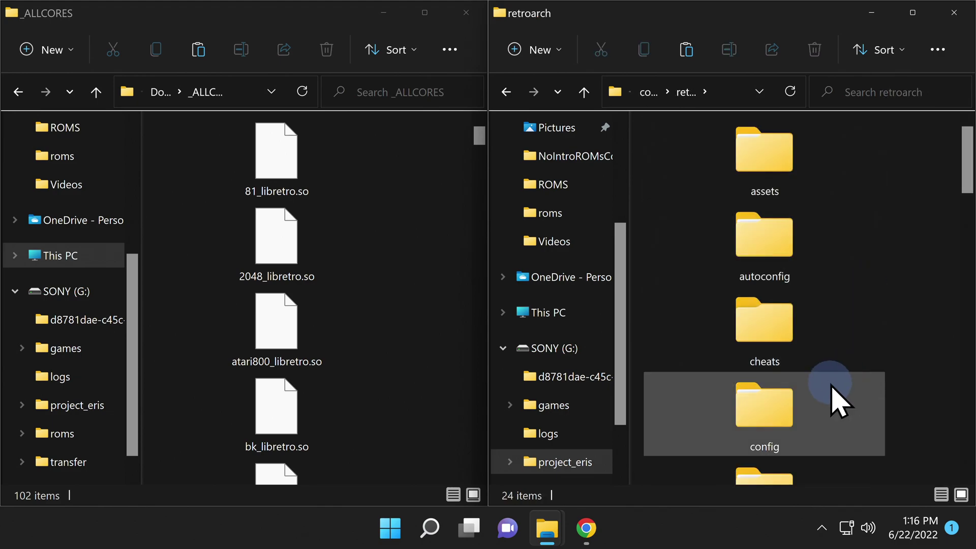
scroll(838, 402, down, 3)
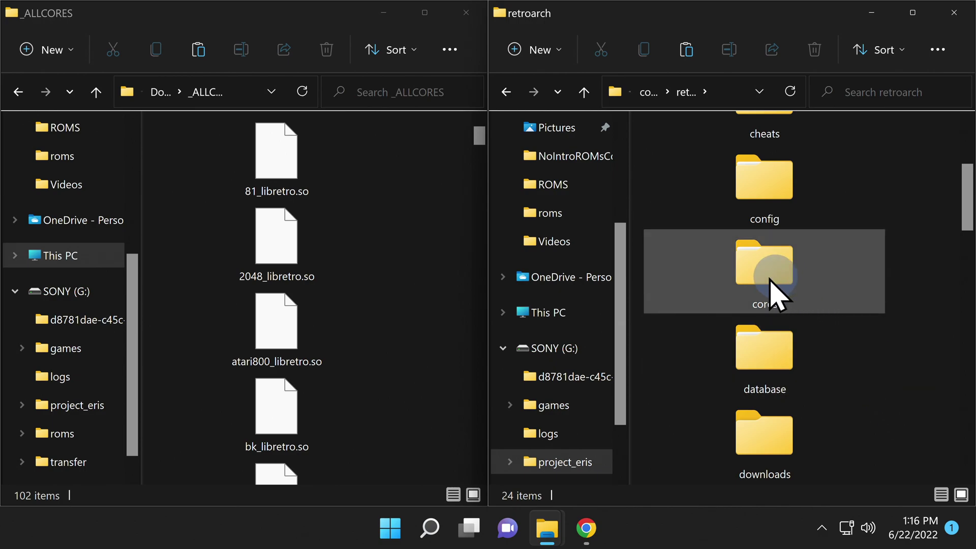
double_click(764, 259)
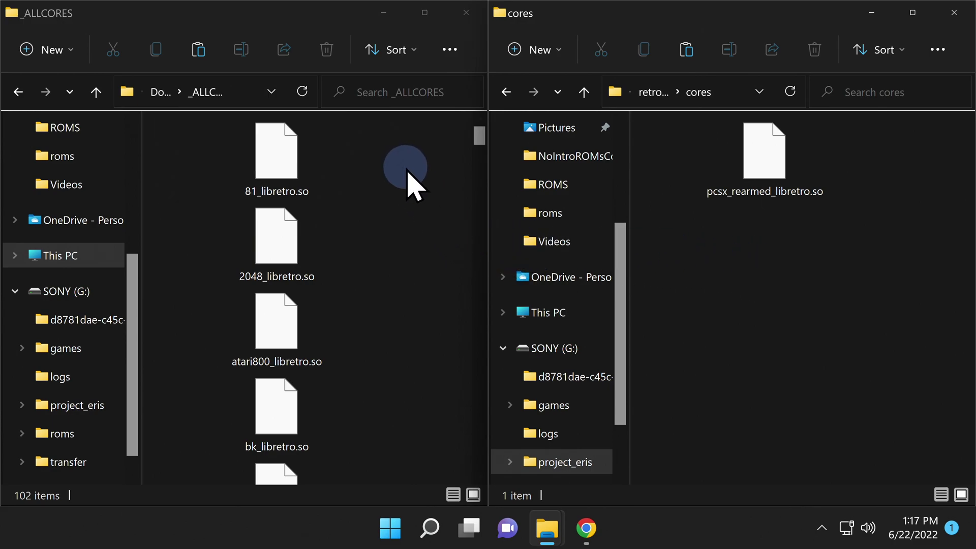
drag(407, 171, 349, 534)
drag(283, 295, 765, 311)
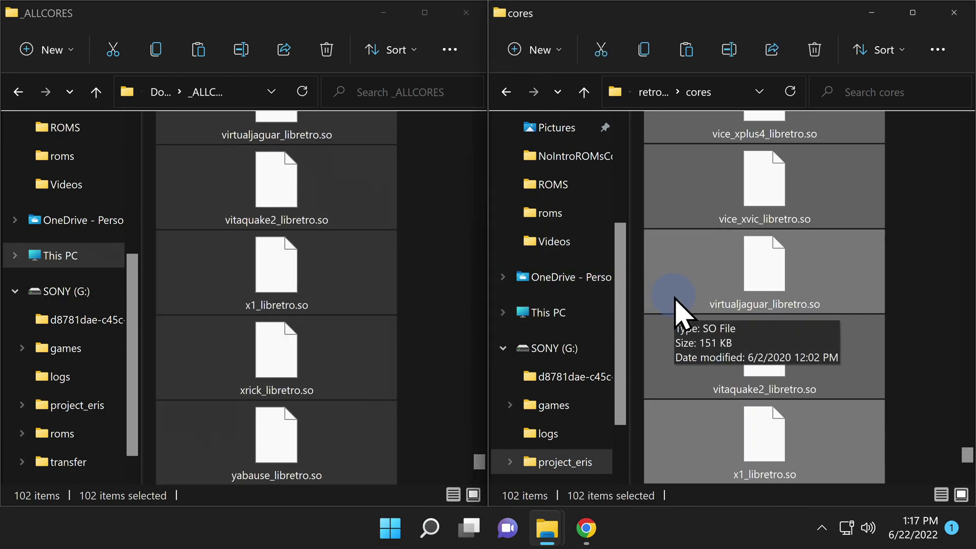
Step: Return from the cores folder to opt\retroarch and open its system folder
click(505, 92)
click(505, 92)
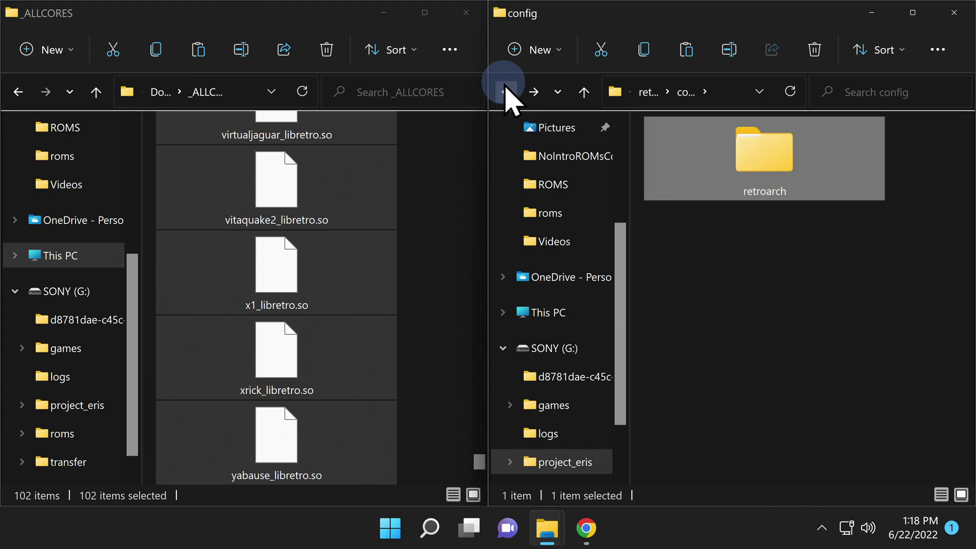
click(505, 92)
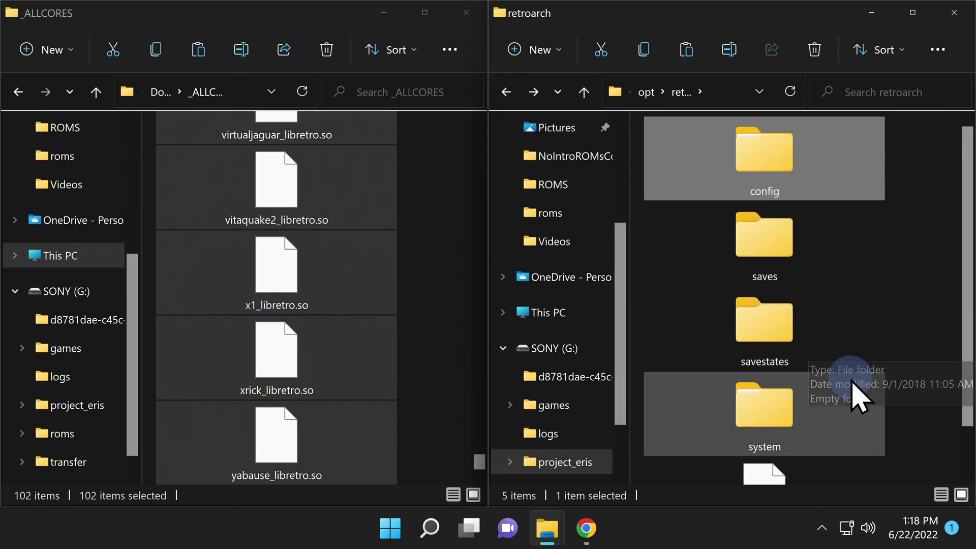
double_click(754, 409)
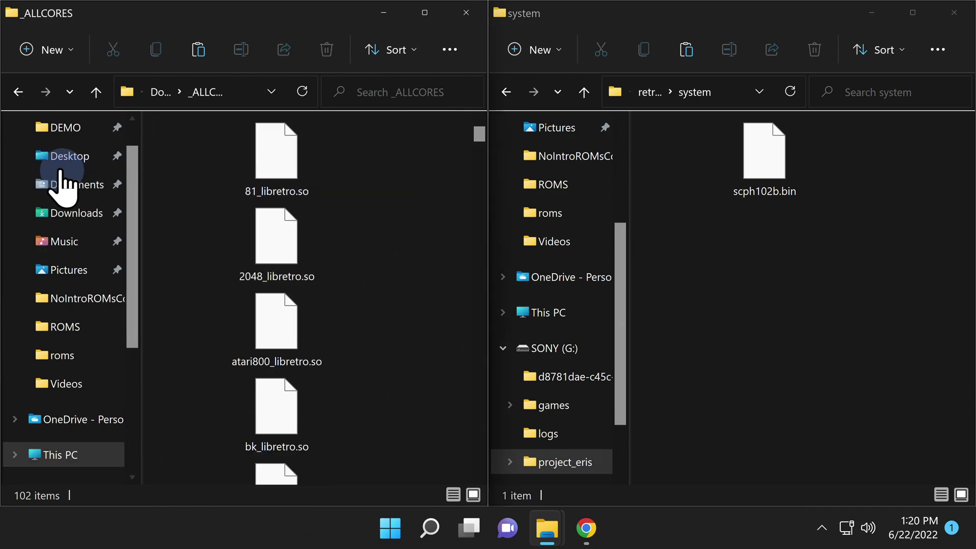
Step: Copy all files from the DEMO\system folder into the drive's opt\retroarch\system folder
click(61, 128)
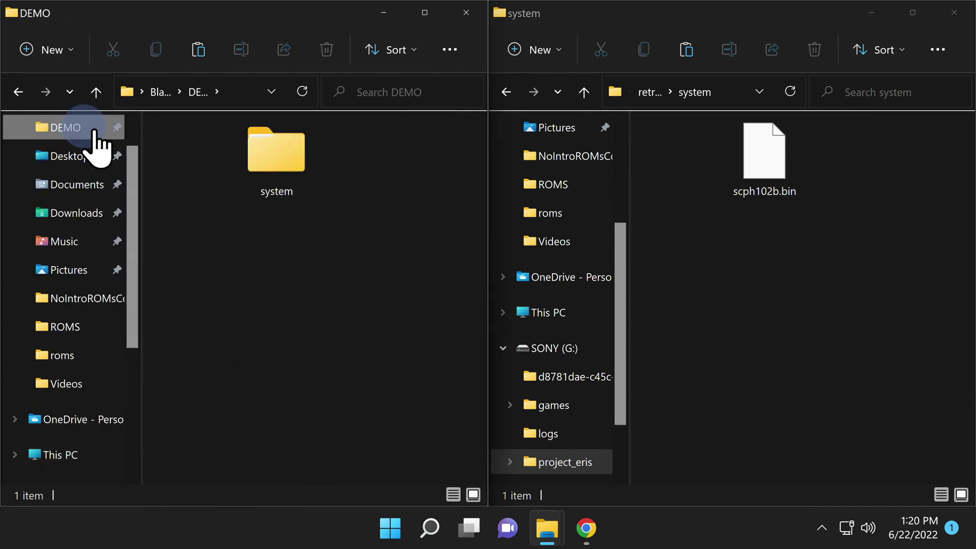
click(239, 145)
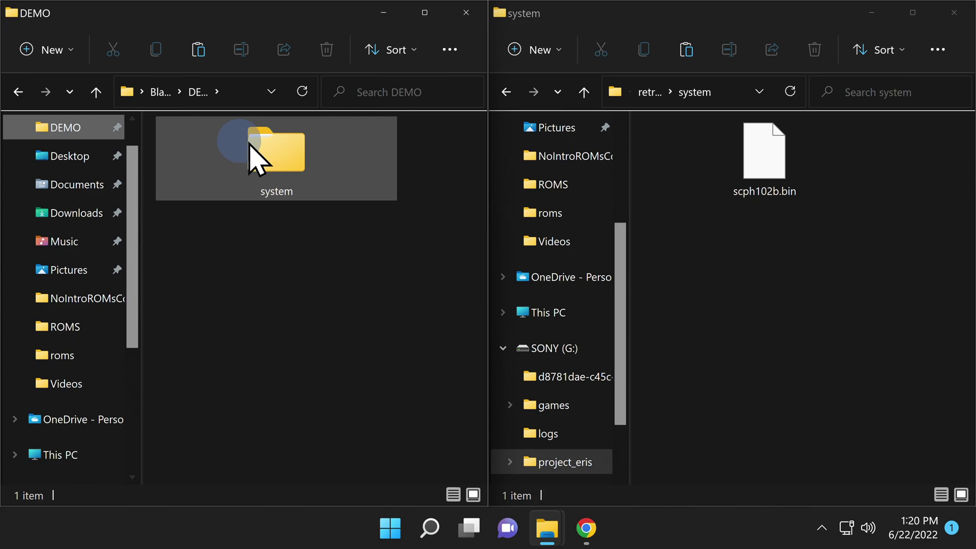
double_click(274, 159)
drag(435, 155, 307, 515)
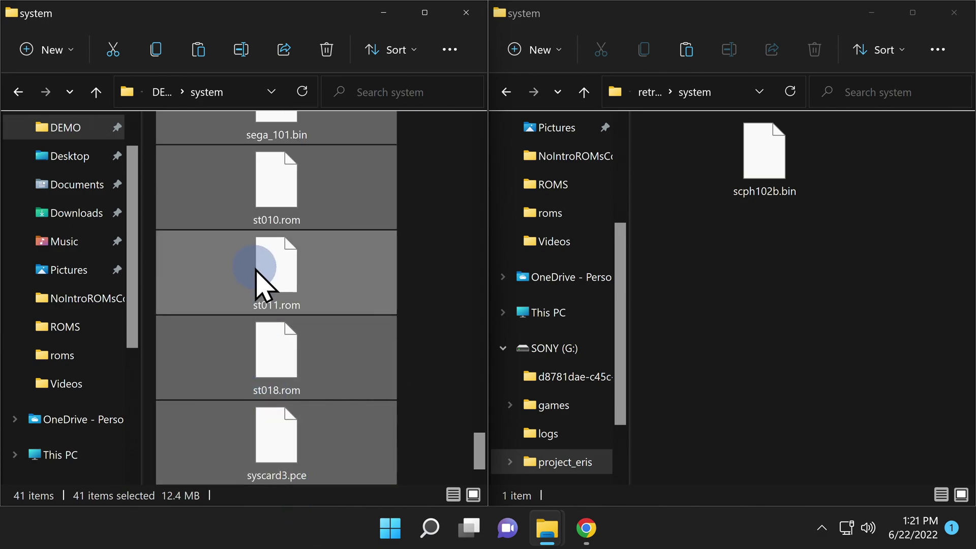
drag(279, 277, 720, 305)
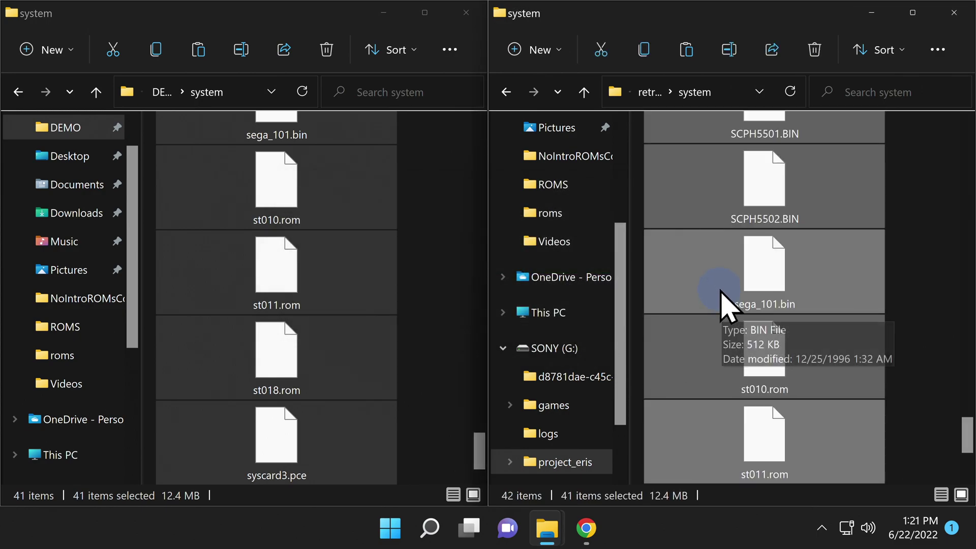
Step: Return to the root of the SONY (G:) drive and open the roms folder
click(506, 91)
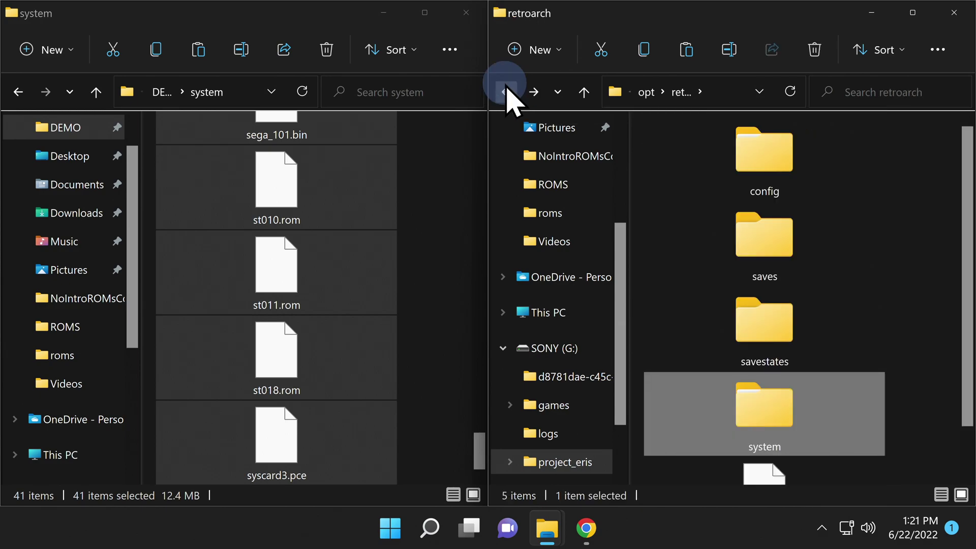
click(506, 91)
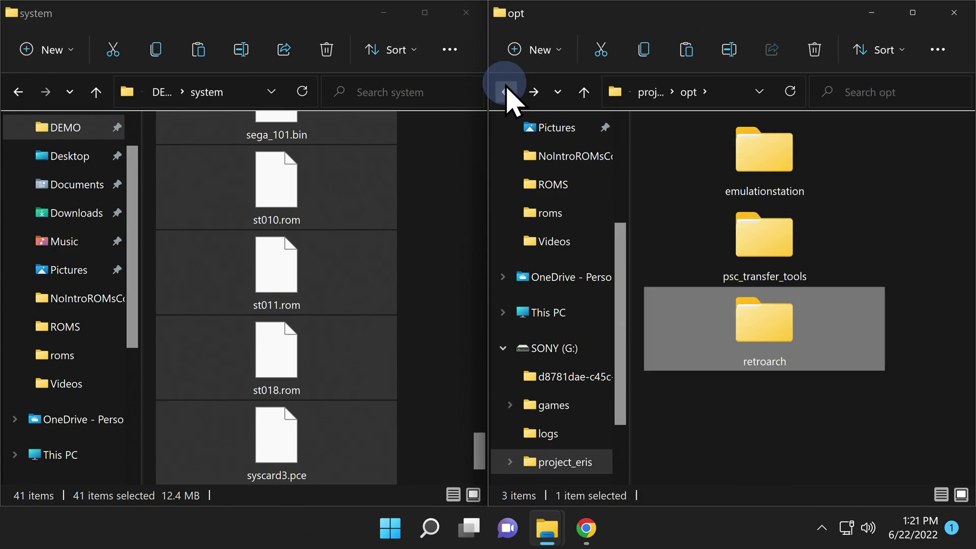
click(506, 92)
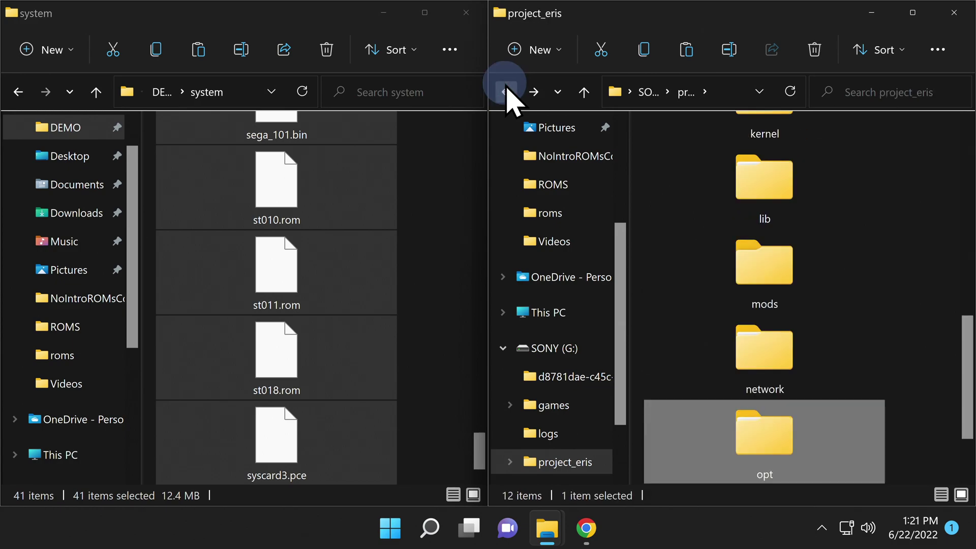
click(506, 91)
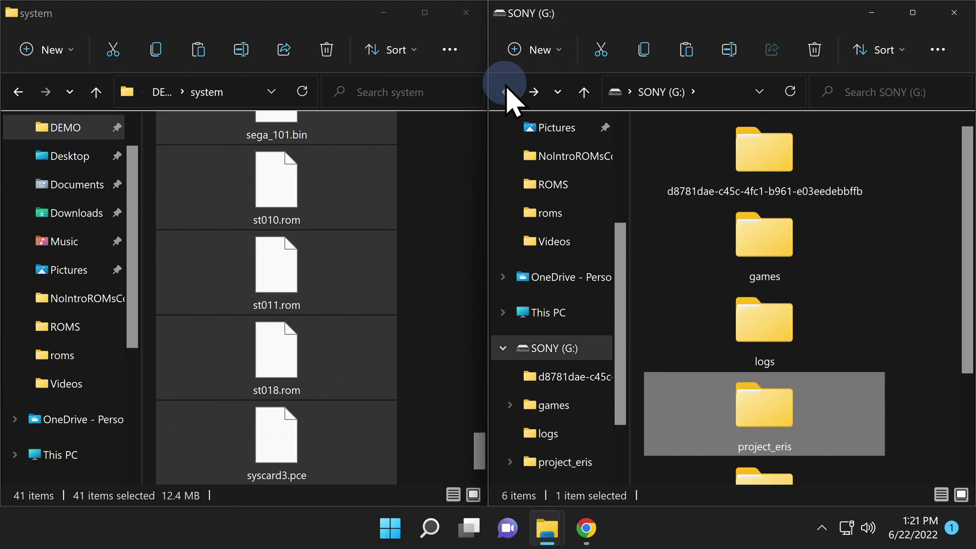
scroll(768, 371, down, 2)
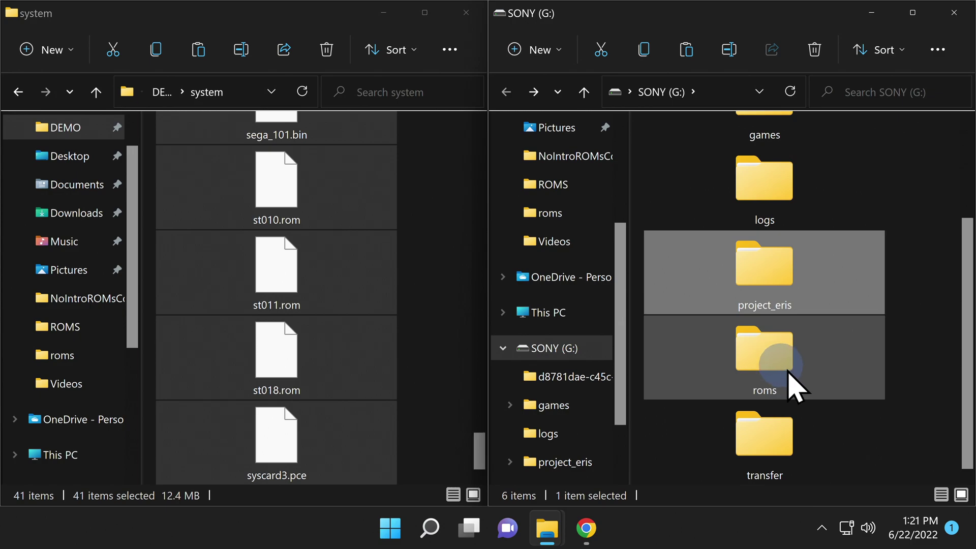
click(761, 351)
double_click(762, 351)
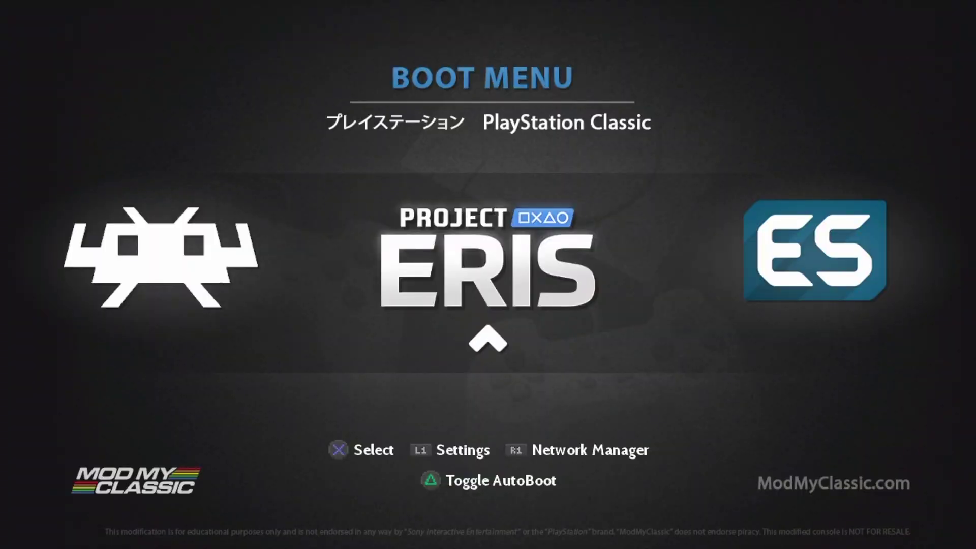
Step: Launch RetroArch from the Project Eris boot menu on the PlayStation Classic and open its Load Core list
key(Left)
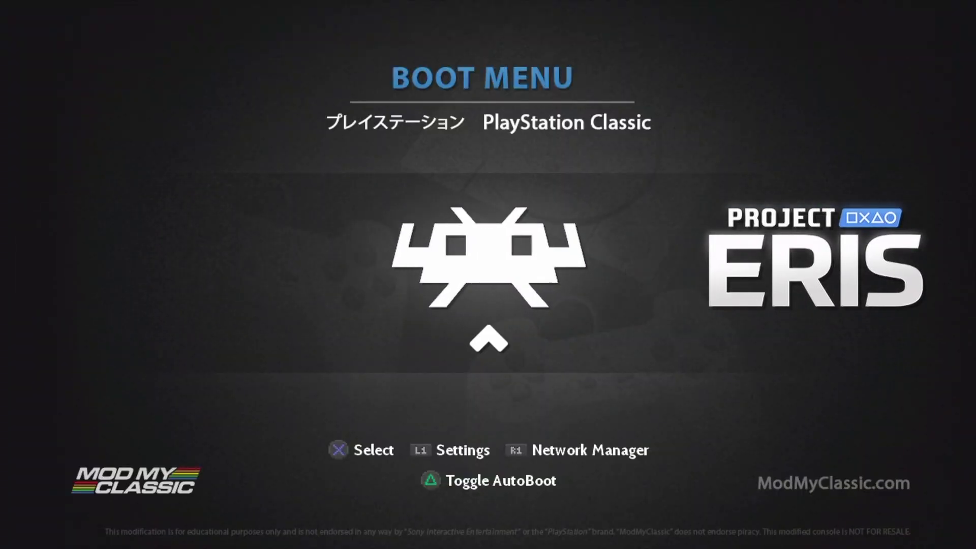
key(Return)
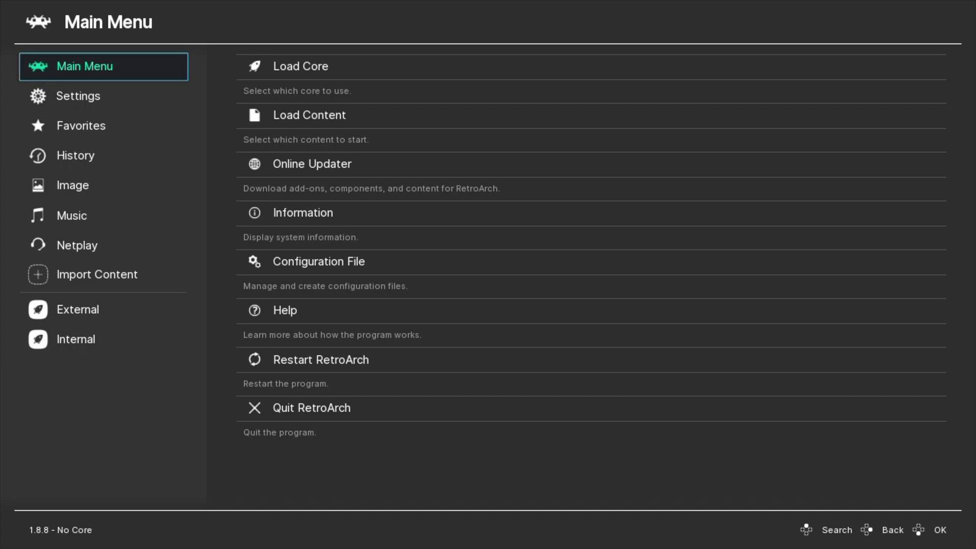
click(591, 66)
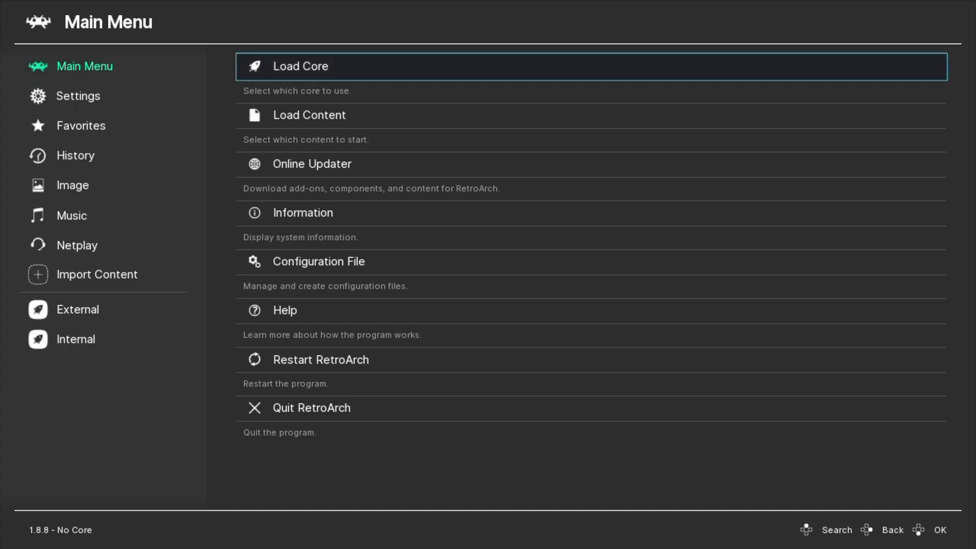
key(Return)
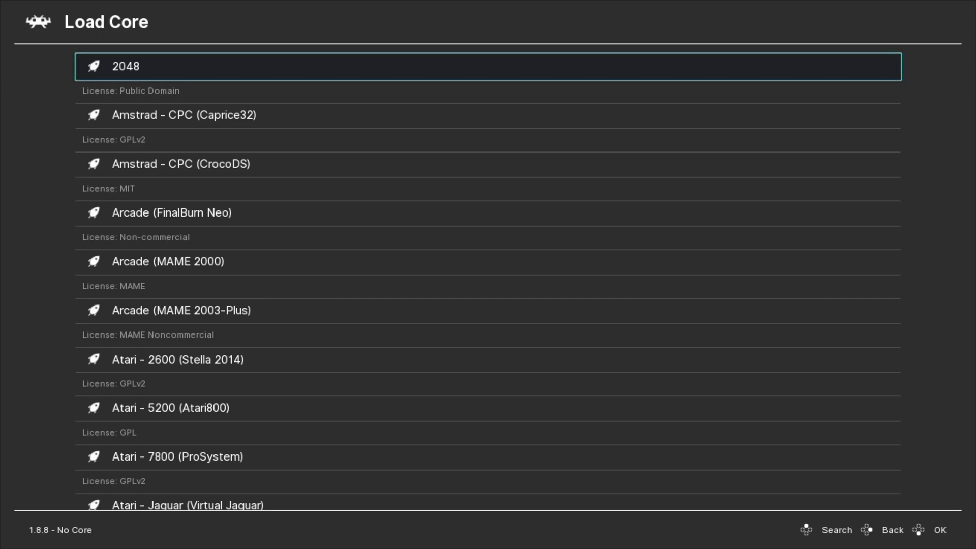
Step: Load the Atari - Lynx (Beetle Handy) core
key(Down)
key(Down)
key(Down)
key(Down)
key(Down)
key(Down)
key(Down)
key(Down)
key(Down)
key(Down)
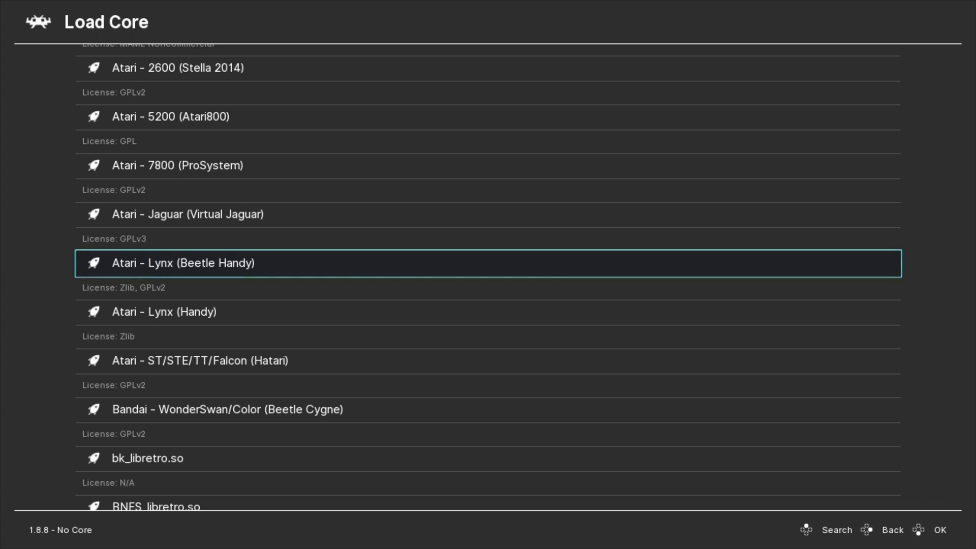
key(Return)
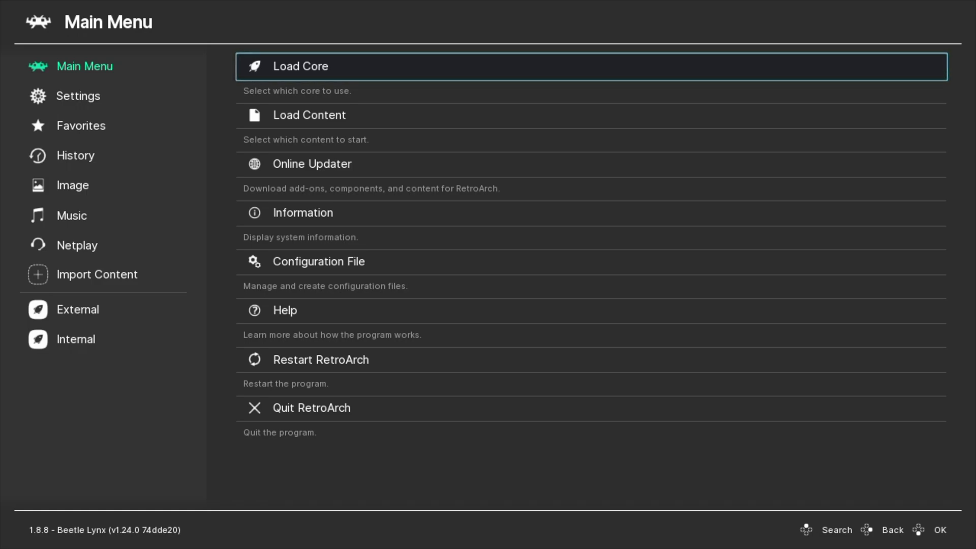
Step: Open Load Content and browse to the root directory (/)
key(Down)
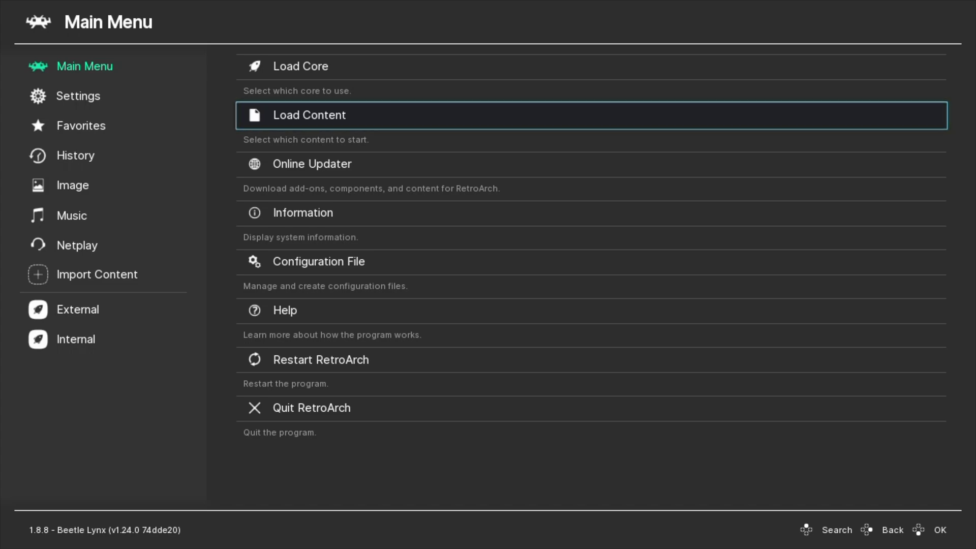
key(Return)
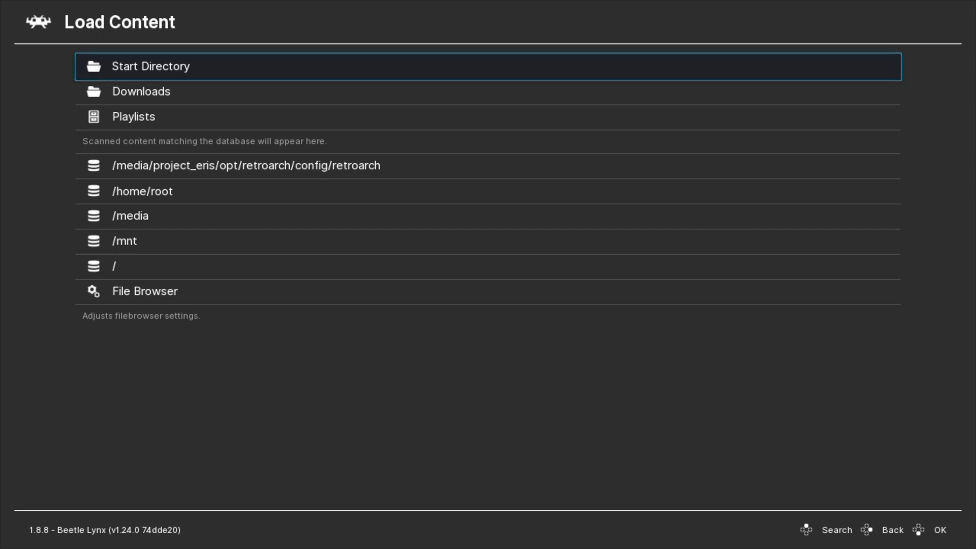
key(Down)
key(Down)
key(Down)
key(Down)
key(Down)
key(Down)
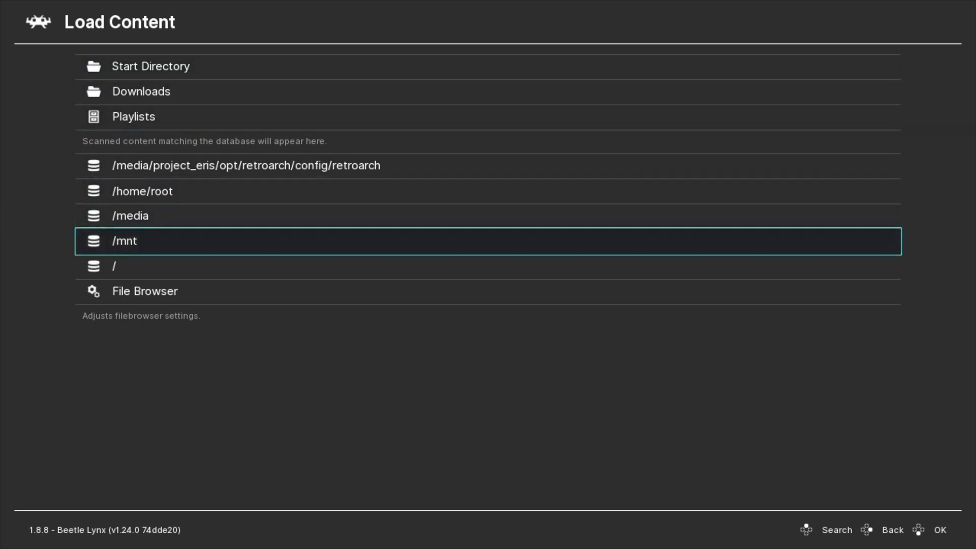
key(Down)
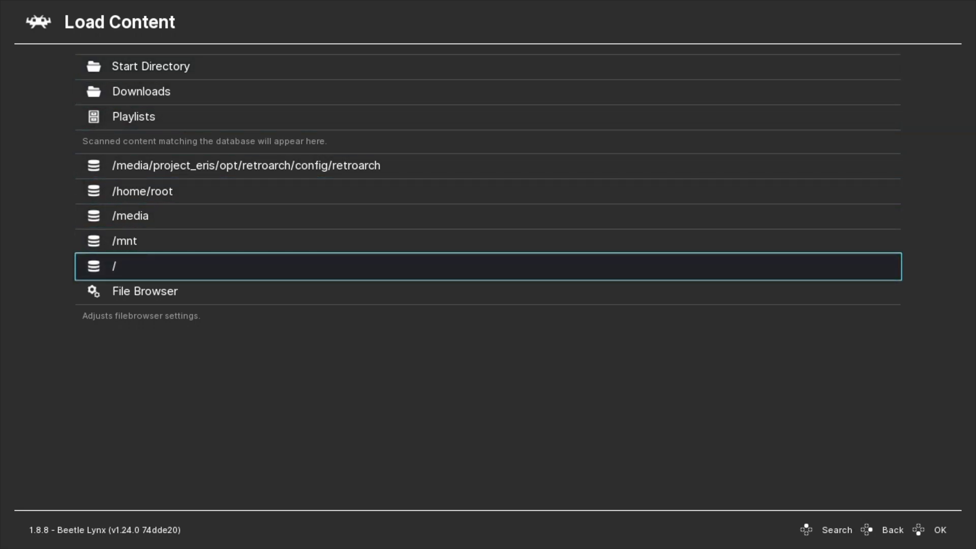
key(Return)
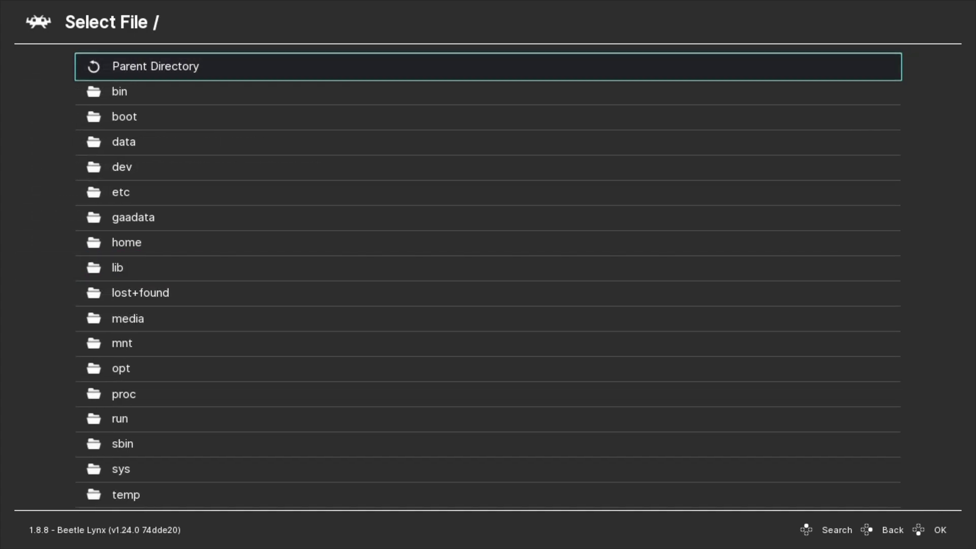
Step: Switch to the /media/project_eris/opt/retroarch/config/retroarch location and go up through its parent folders to /media
key(Return)
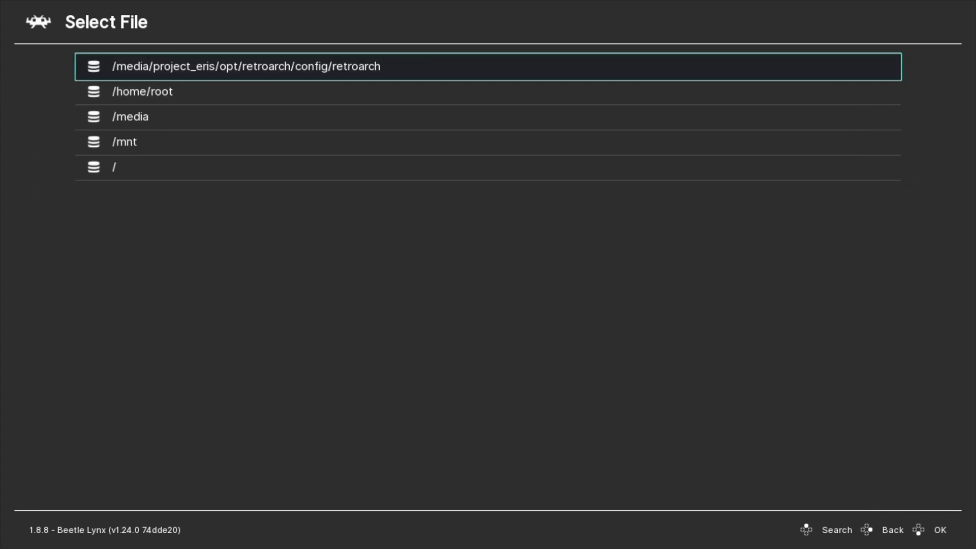
key(Return)
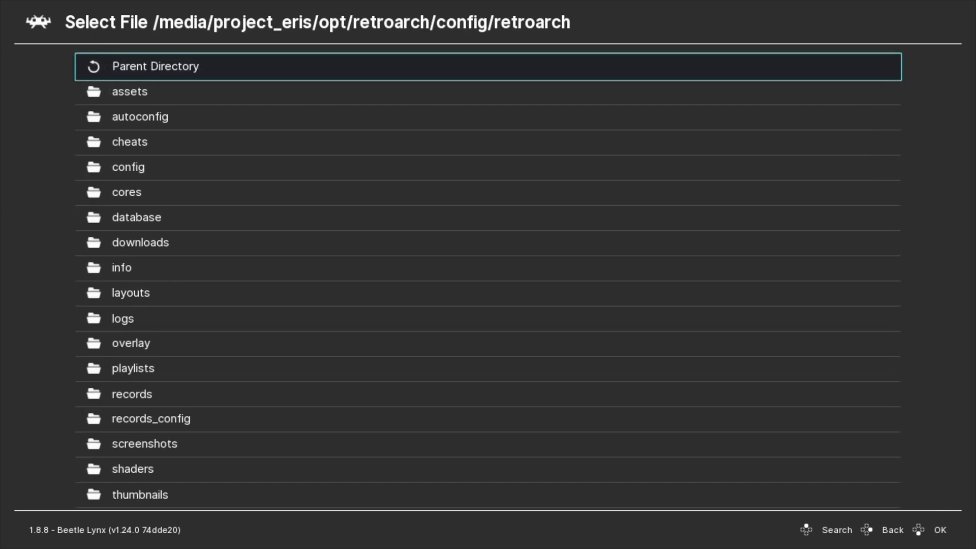
key(Return)
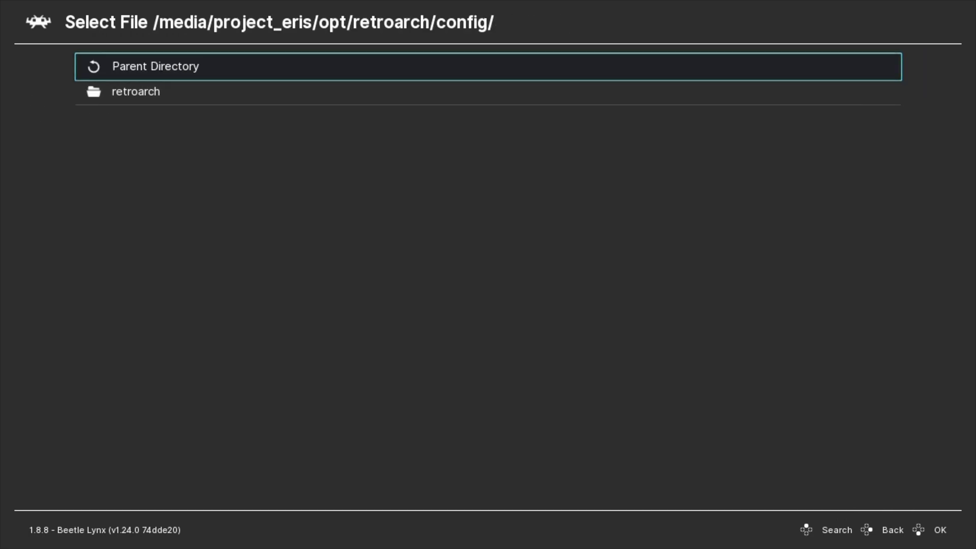
key(Return)
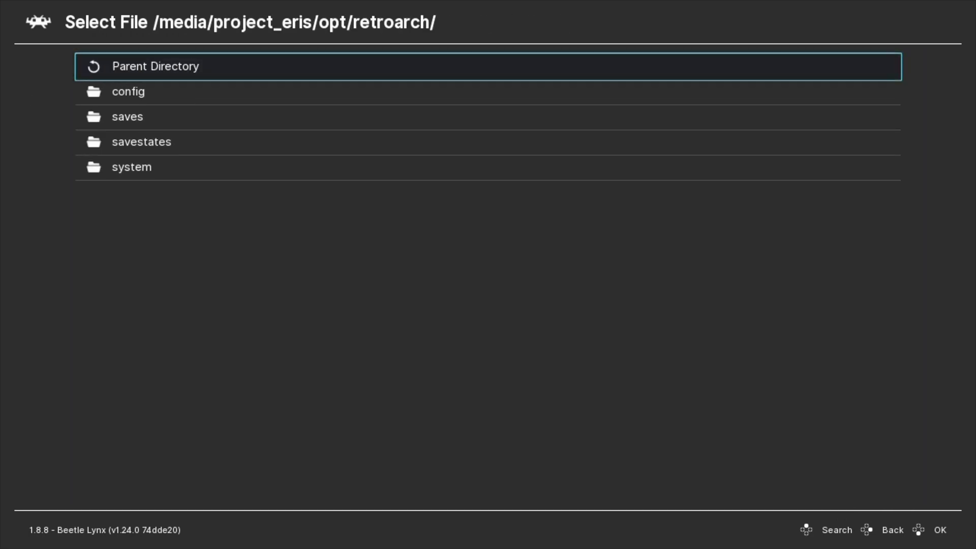
key(Return)
key(Return)
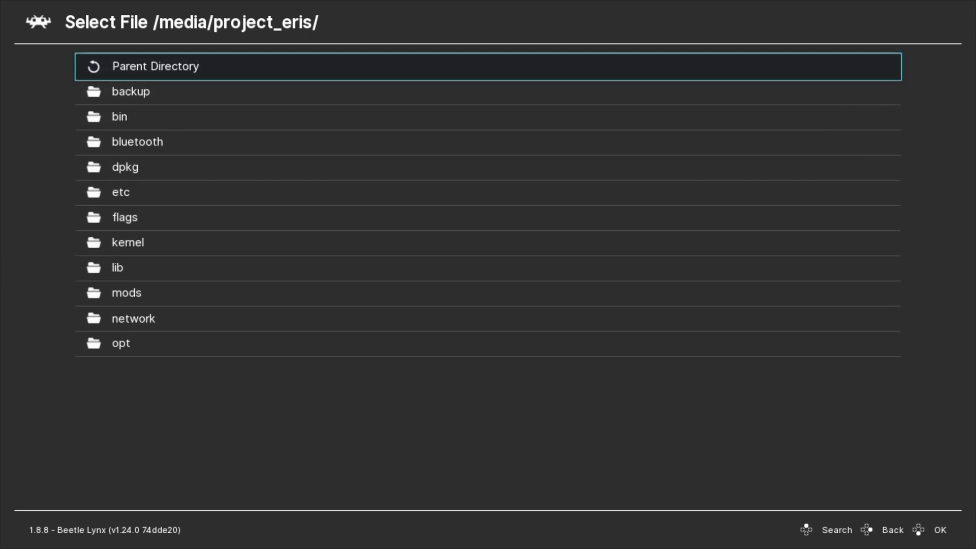
key(Return)
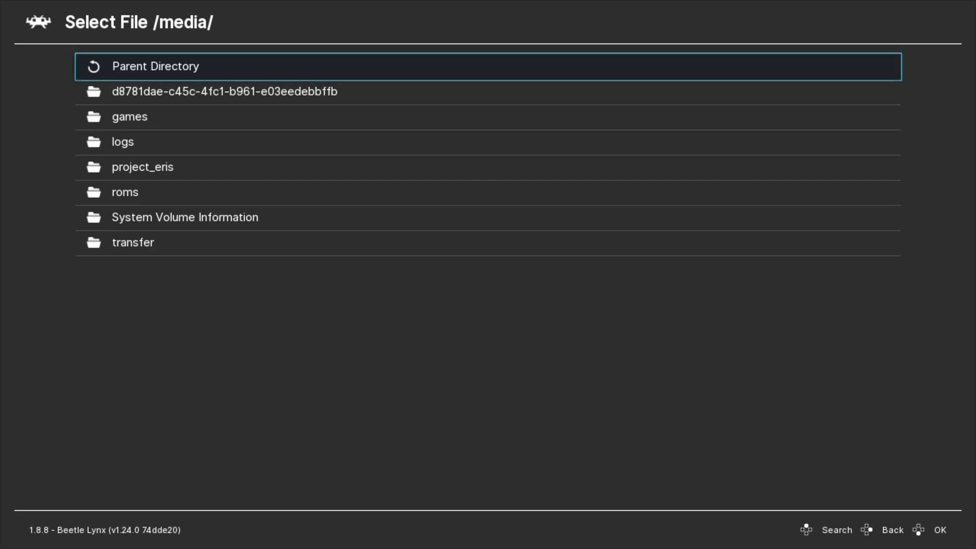
Step: Open the roms folder inside /media
key(Down)
key(Down)
key(Down)
key(Down)
key(Down)
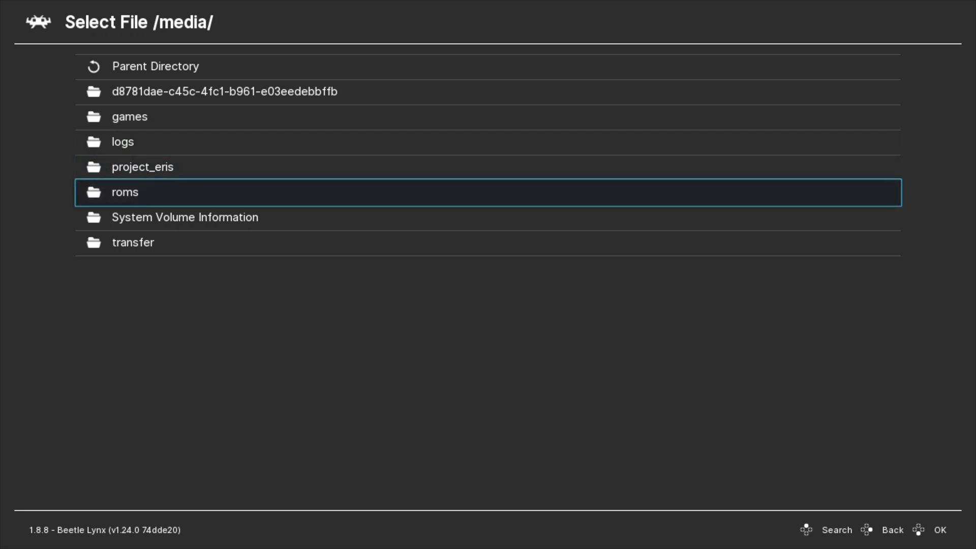
key(Return)
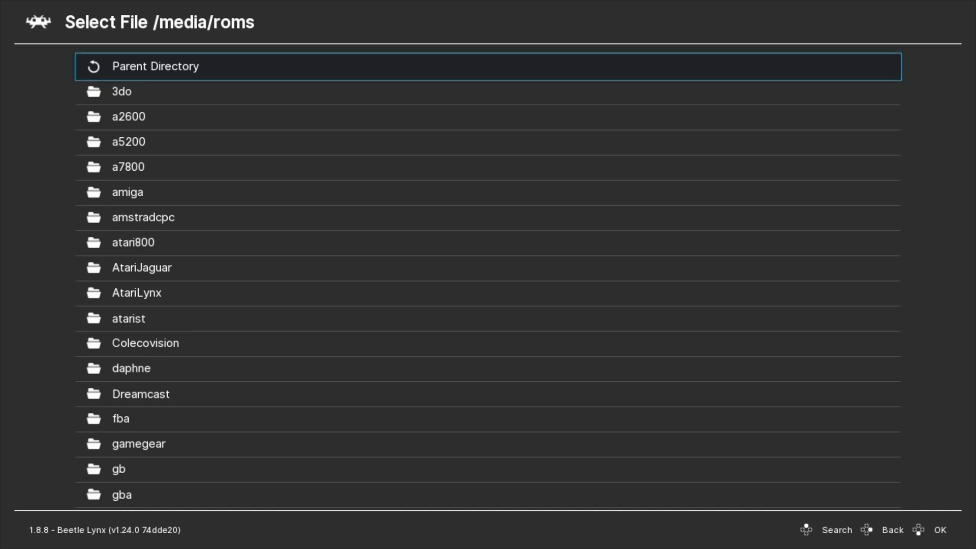
Step: Open the AtariLynx folder in /media/roms
key(Down)
key(Down)
key(Down)
key(Down)
key(Down)
key(Down)
key(Down)
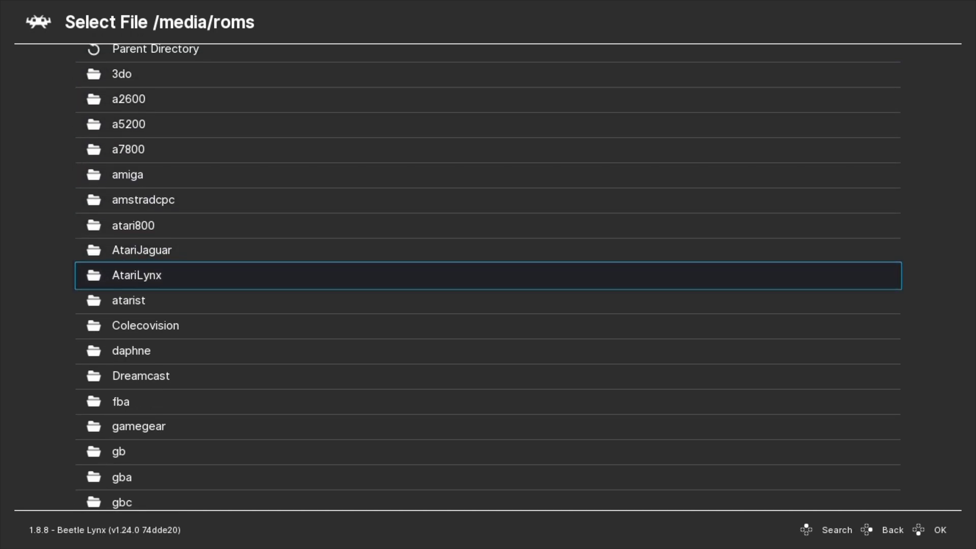
key(Return)
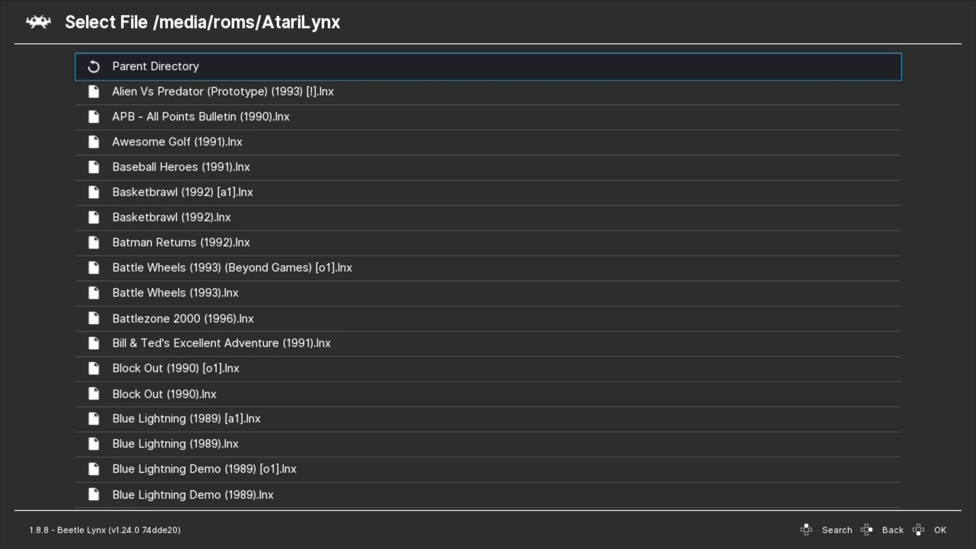
Step: Find S.T.U.N. Runner (1991).lnx in the AtariLynx game list and launch it with the loaded core
key(Down)
key(Down)
key(Down)
key(Down)
key(Down)
key(Down)
key(Down)
key(Down)
key(Down)
key(Down)
key(Down)
key(Down)
key(Down)
key(Down)
key(Down)
key(Down)
key(Down)
key(Down)
key(Down)
key(Down)
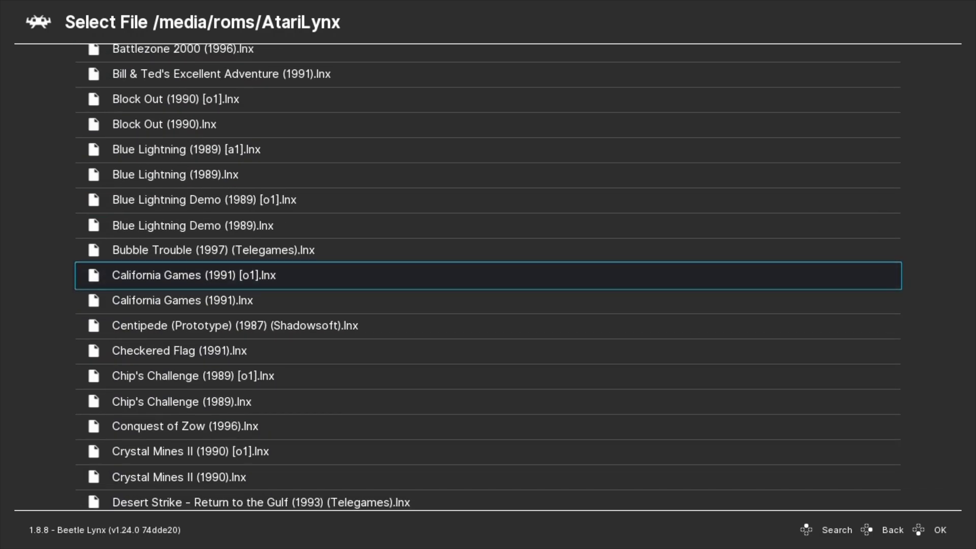
key(Down)
key(Down)
key(Down)
key(Down)
key(Down)
key(Down)
key(Down)
key(Down)
key(Down)
key(Down)
key(Down)
key(Down)
key(Down)
key(Down)
key(Down)
key(Down)
key(Down)
key(Down)
key(Down)
key(Down)
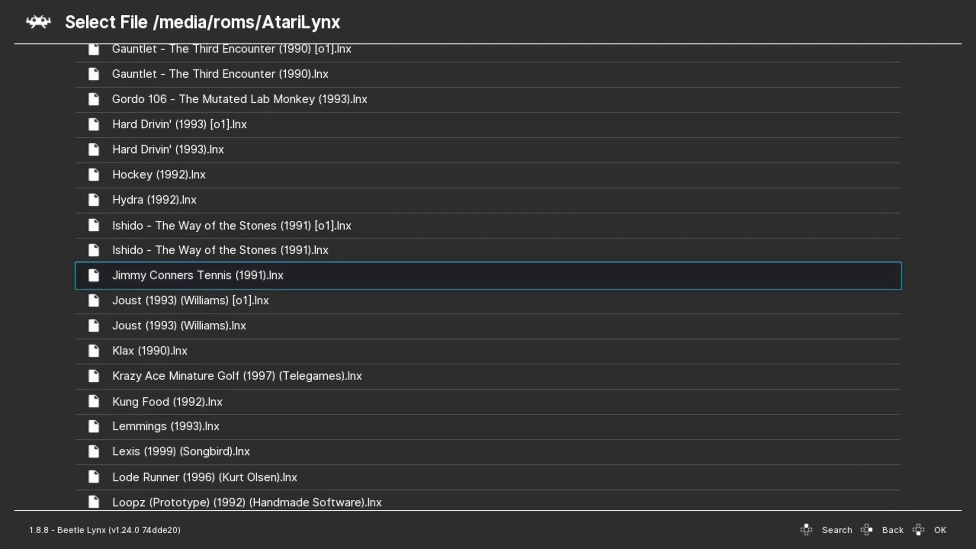
key(Down)
key(Down)
key(Down)
key(Down)
key(Down)
key(Down)
key(Down)
key(Down)
key(Down)
key(Down)
key(Down)
key(Down)
key(Down)
key(Down)
key(Down)
key(Down)
key(Down)
key(Down)
key(Down)
key(Down)
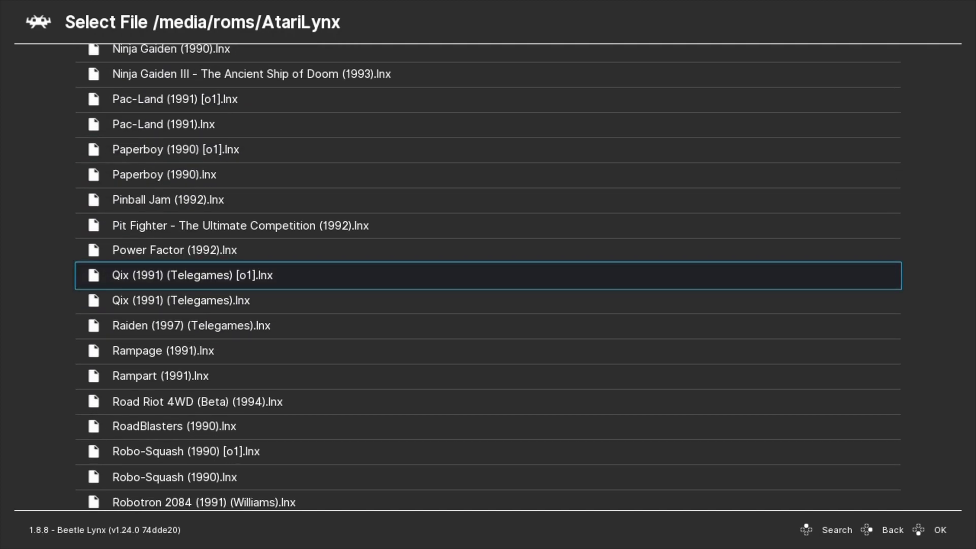
key(Down)
key(Down)
key(Down)
key(Down)
key(Down)
key(Down)
key(Down)
key(Down)
key(Down)
key(Down)
key(Down)
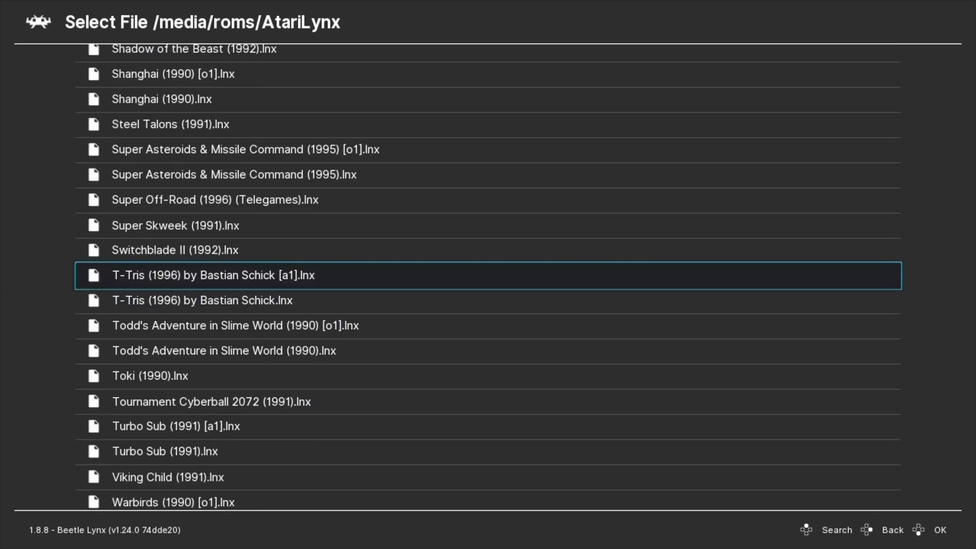
key(Up)
key(Up)
key(Up)
key(Up)
key(Up)
key(Up)
key(Up)
key(Up)
key(Up)
key(Up)
key(Up)
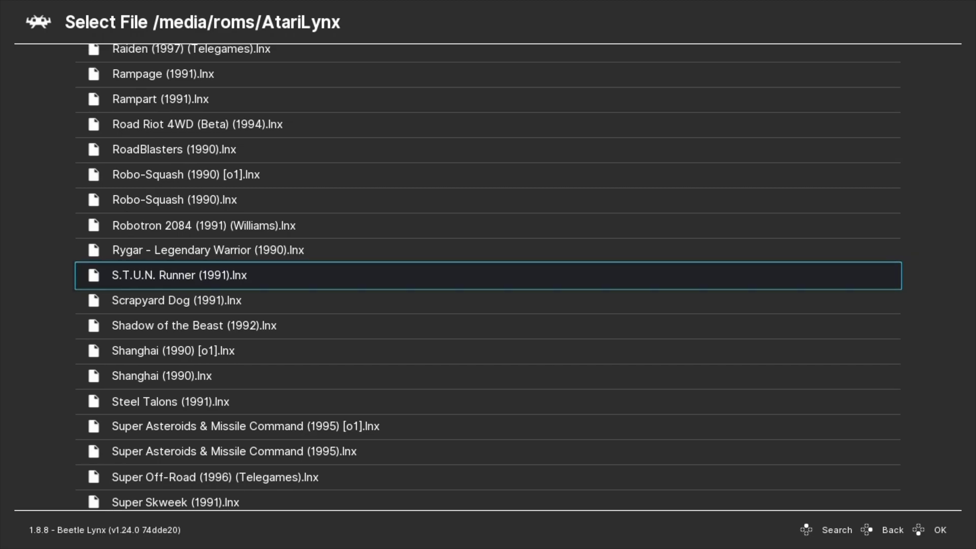
key(Return)
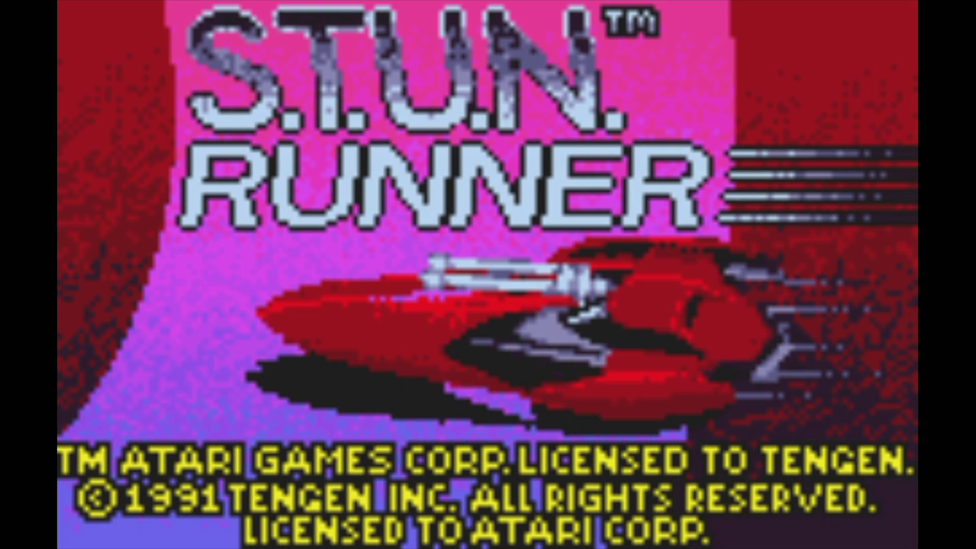
Step: Leave the game for the Project Eris boot menu and launch EmulationStation (ES)
key(z)
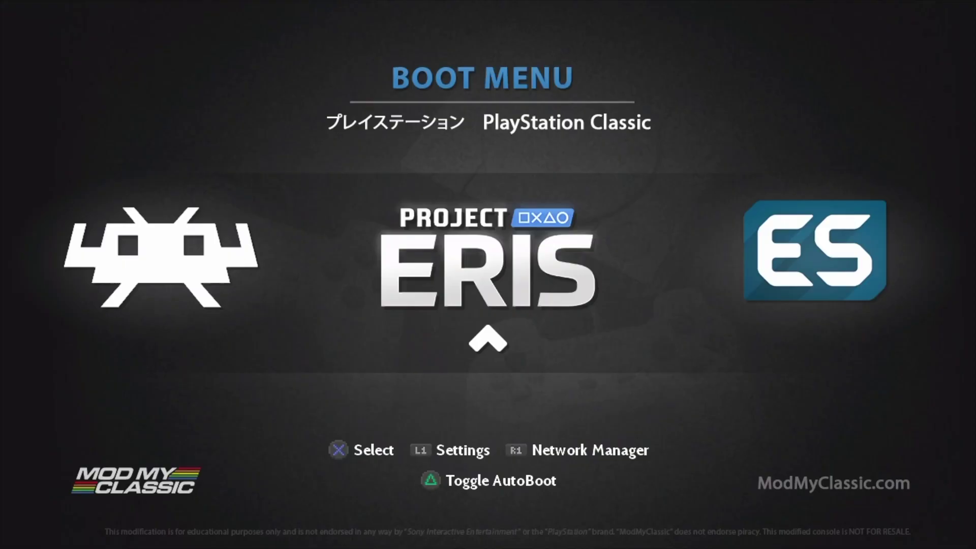
key(Right)
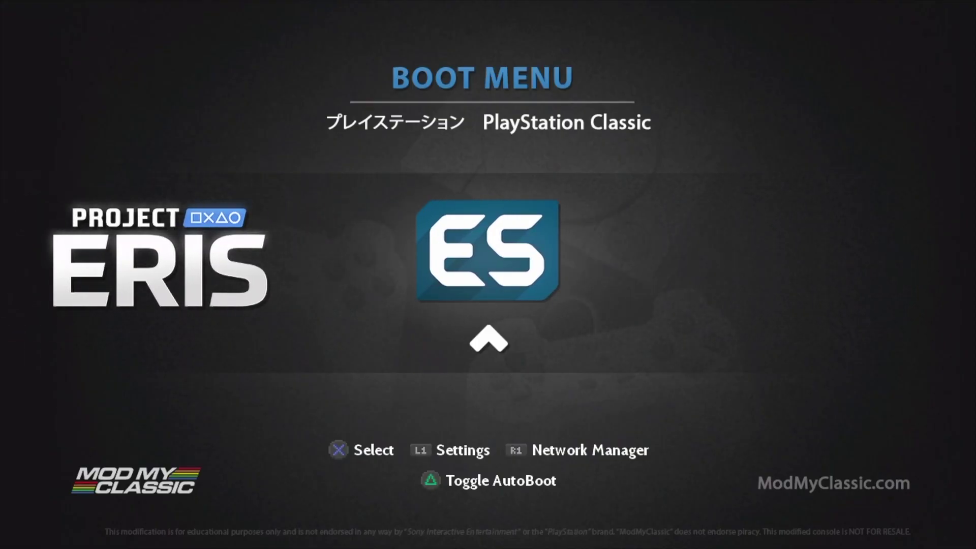
key(Return)
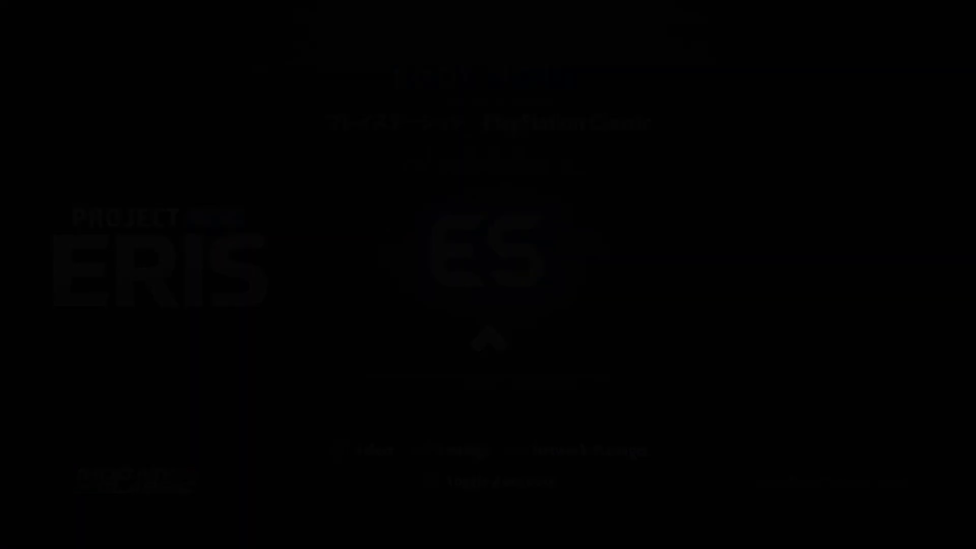